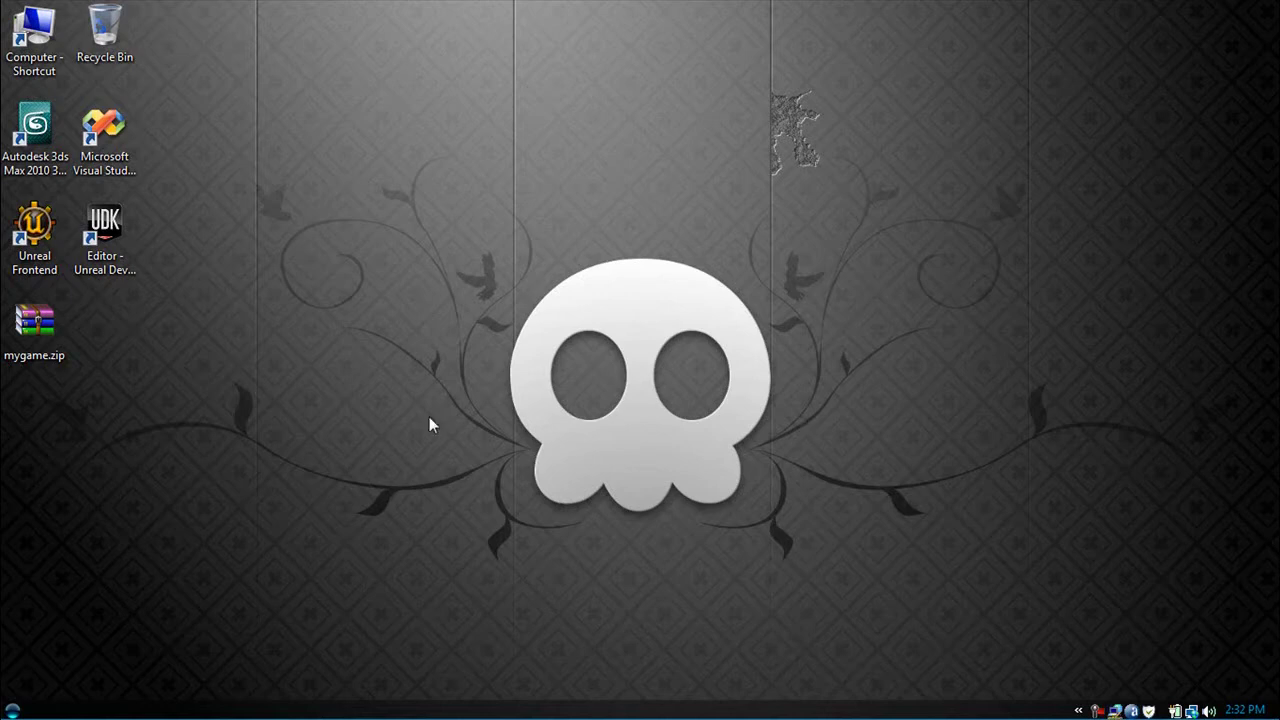
click(12, 710)
click(274, 511)
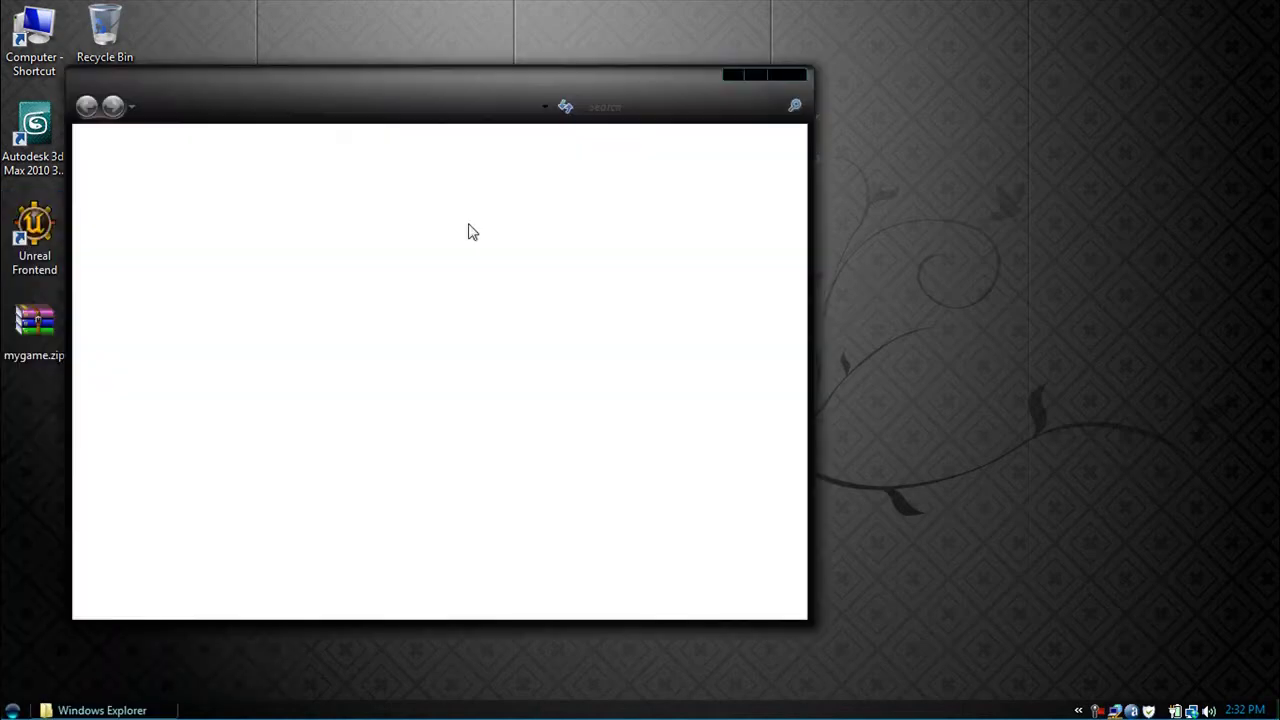
click(795, 75)
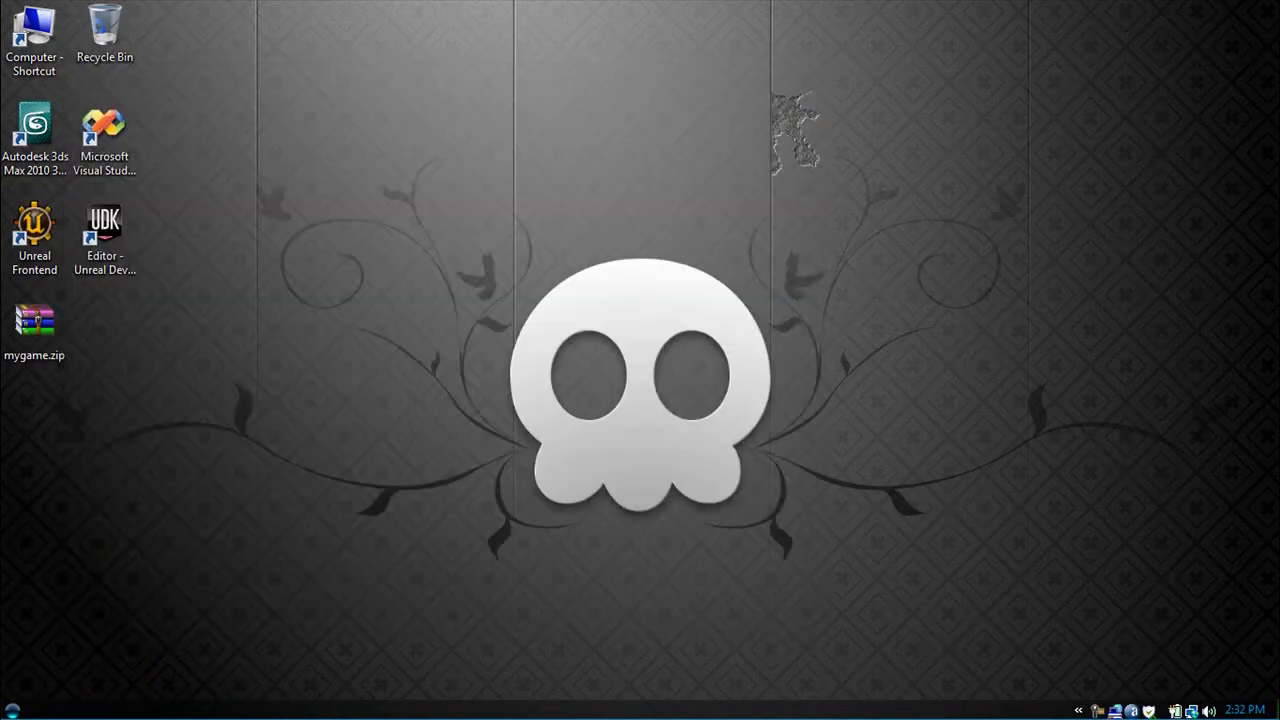
Step: Browse the C: drive to the folder UDK\UDK-2009-11\Development\Src
click(12, 710)
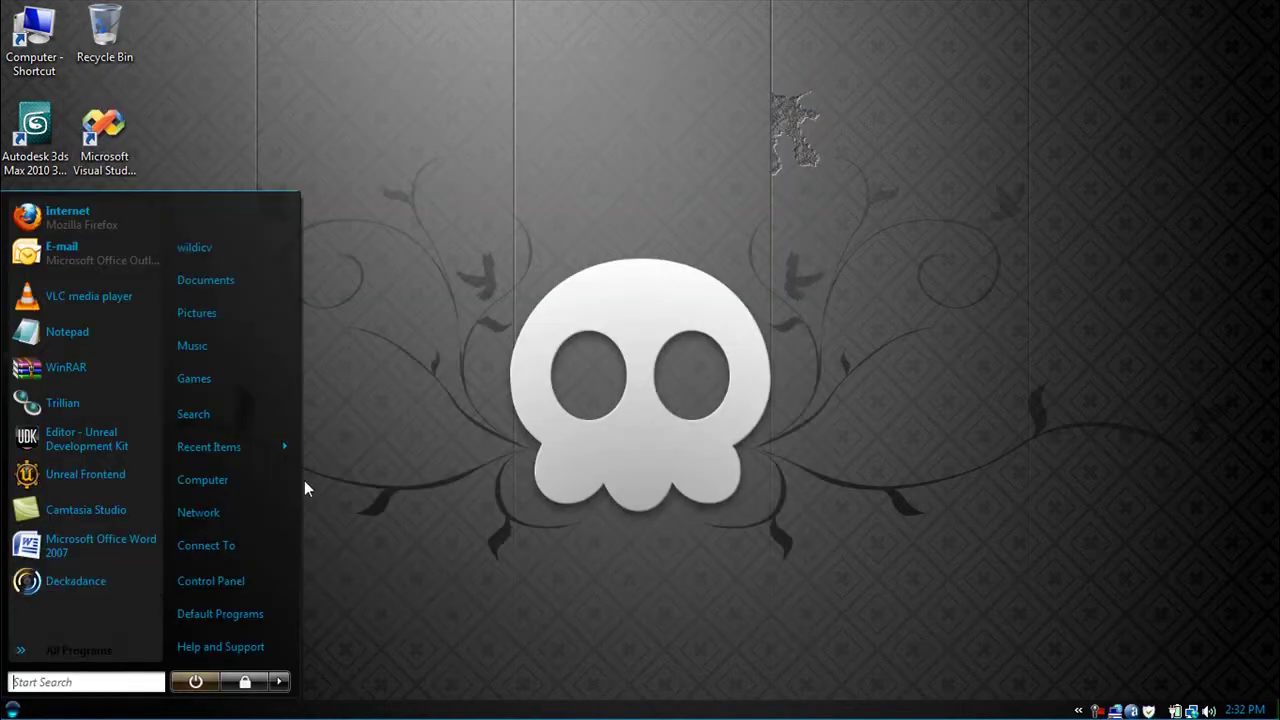
click(264, 480)
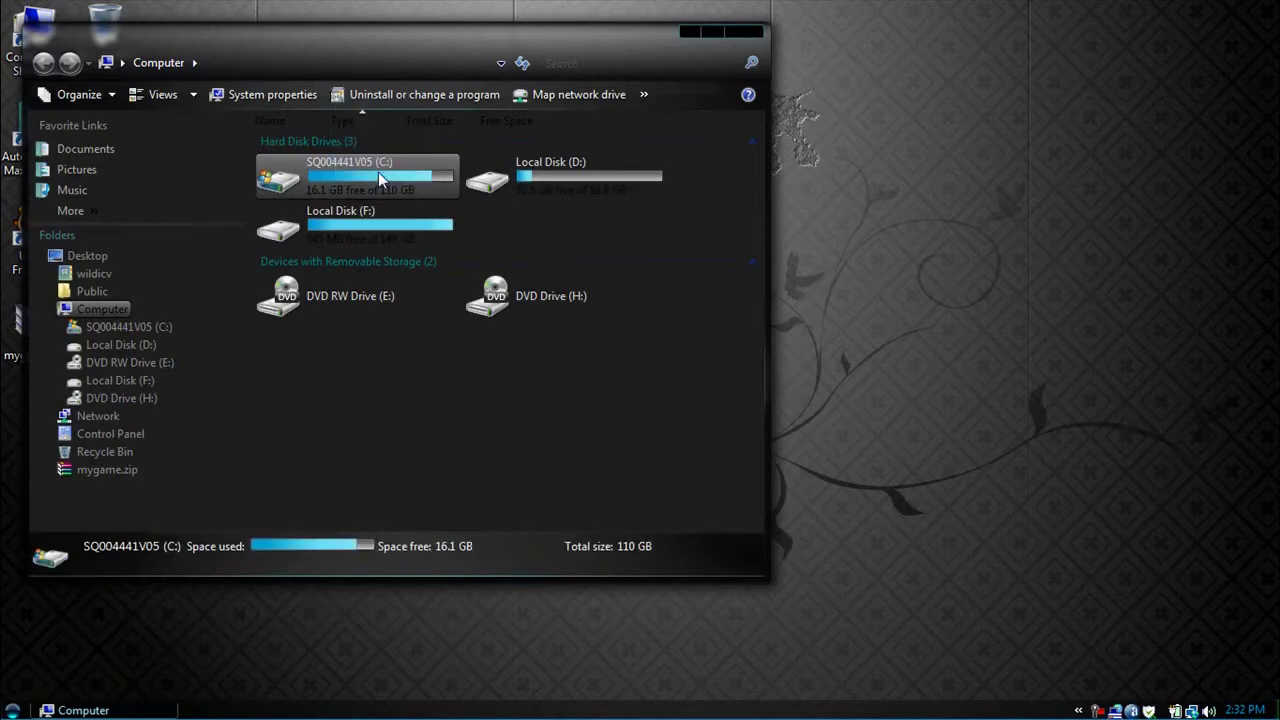
click(378, 172)
double_click(411, 172)
drag(404, 52, 781, 70)
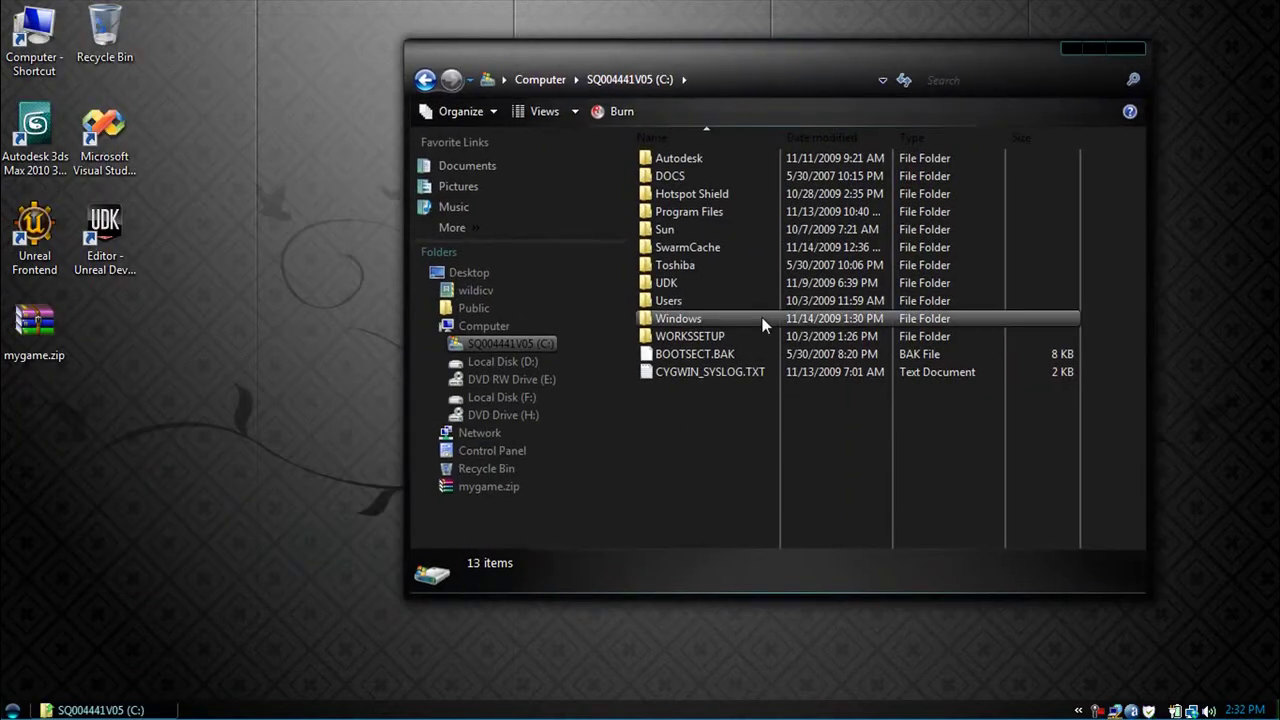
double_click(726, 283)
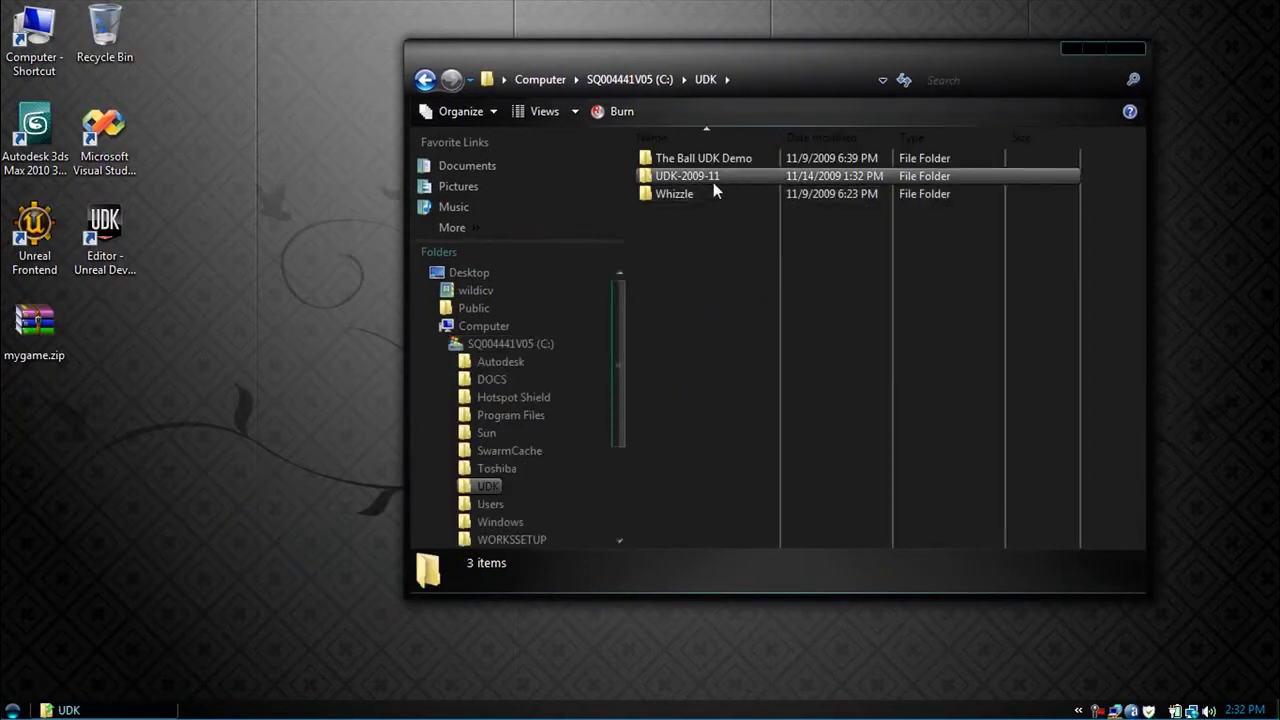
double_click(713, 178)
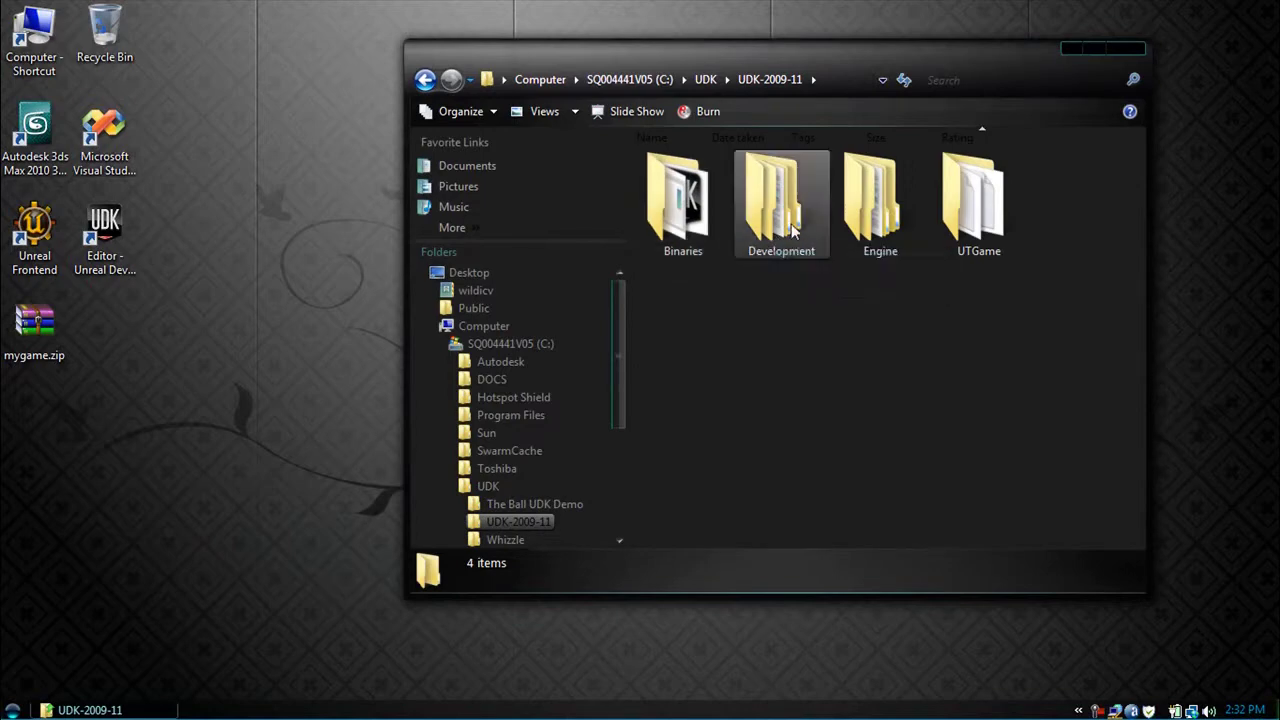
click(795, 234)
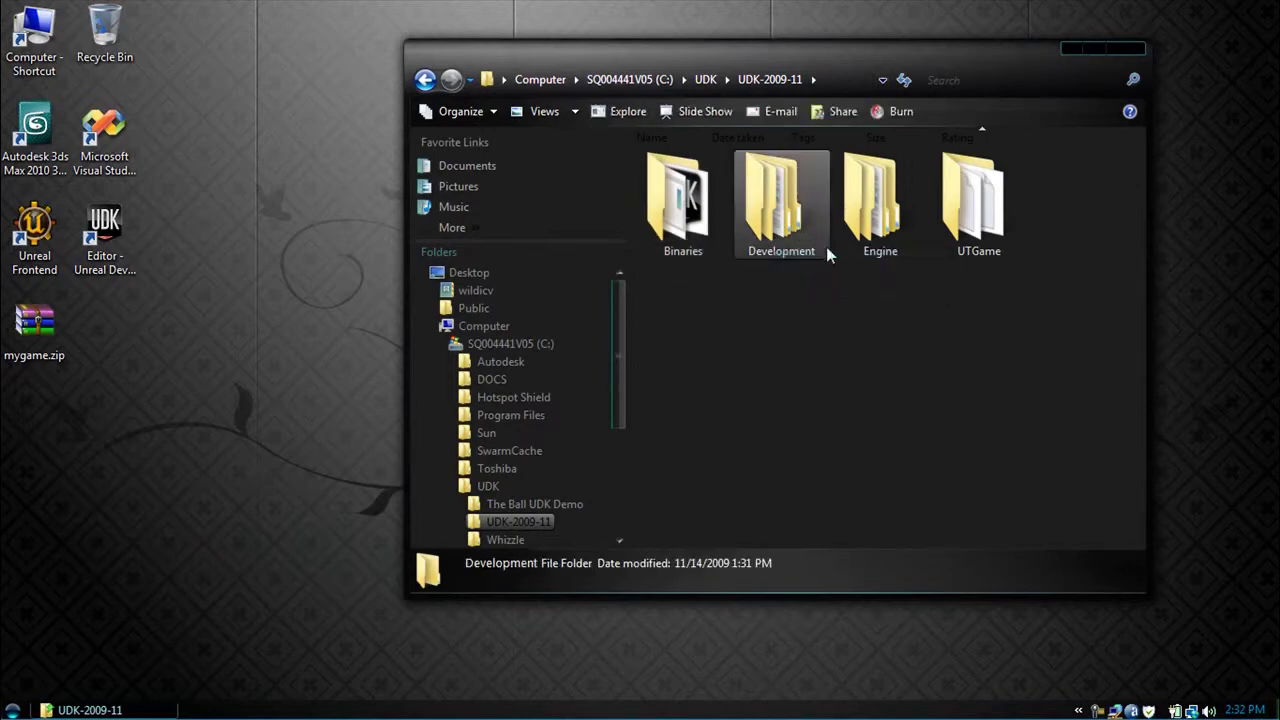
double_click(757, 255)
double_click(703, 162)
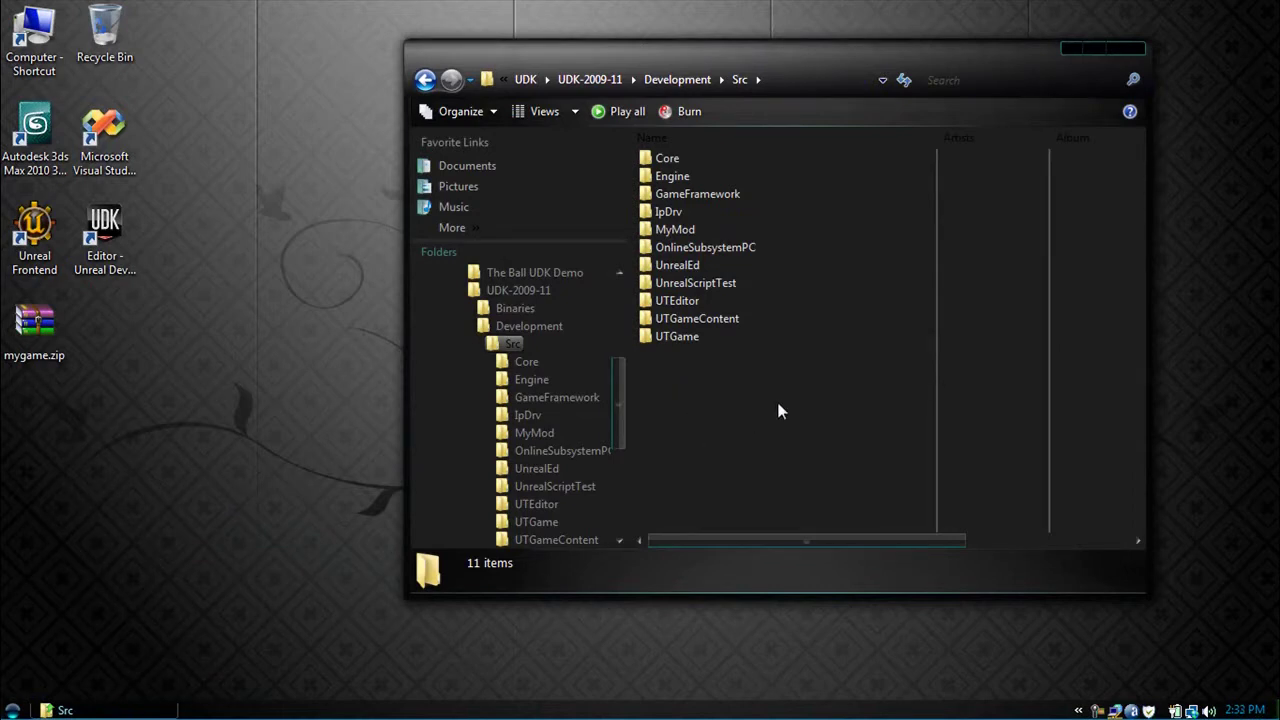
Step: Open the mygame.zip archive from the desktop and browse to its MyGame\Classes folder
drag(135, 330, 15, 418)
drag(36, 346, 213, 363)
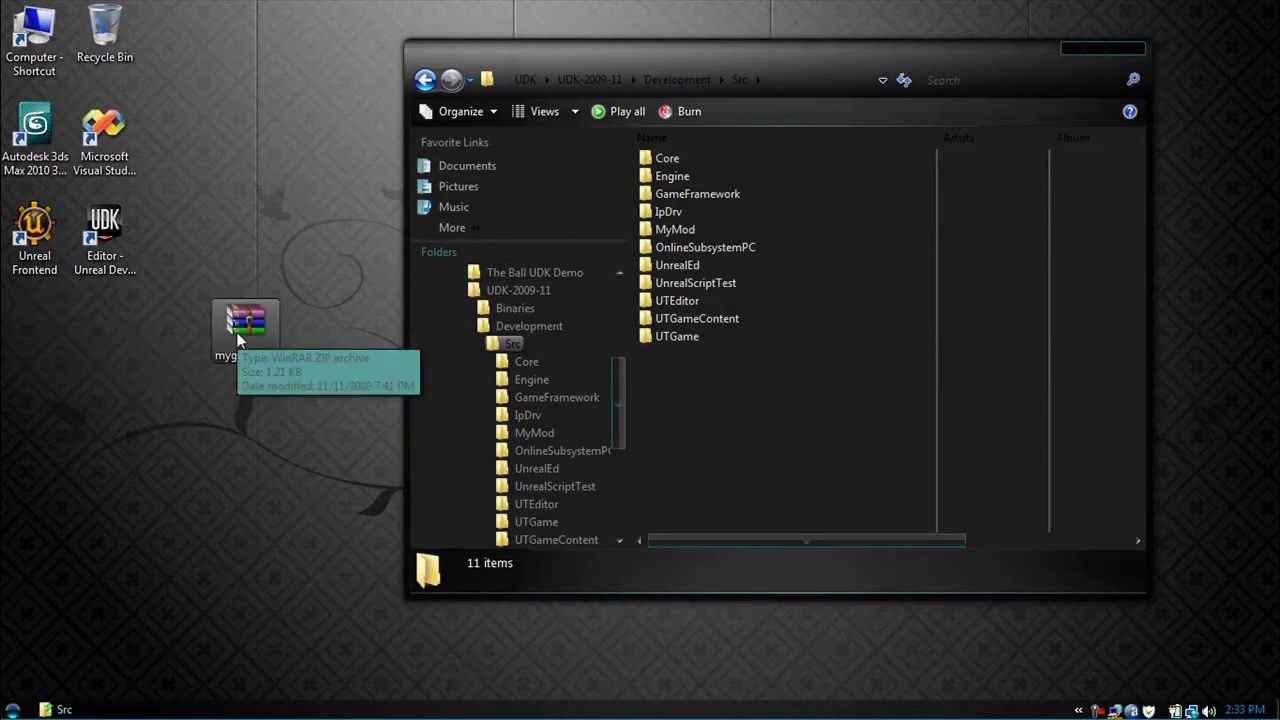
double_click(240, 330)
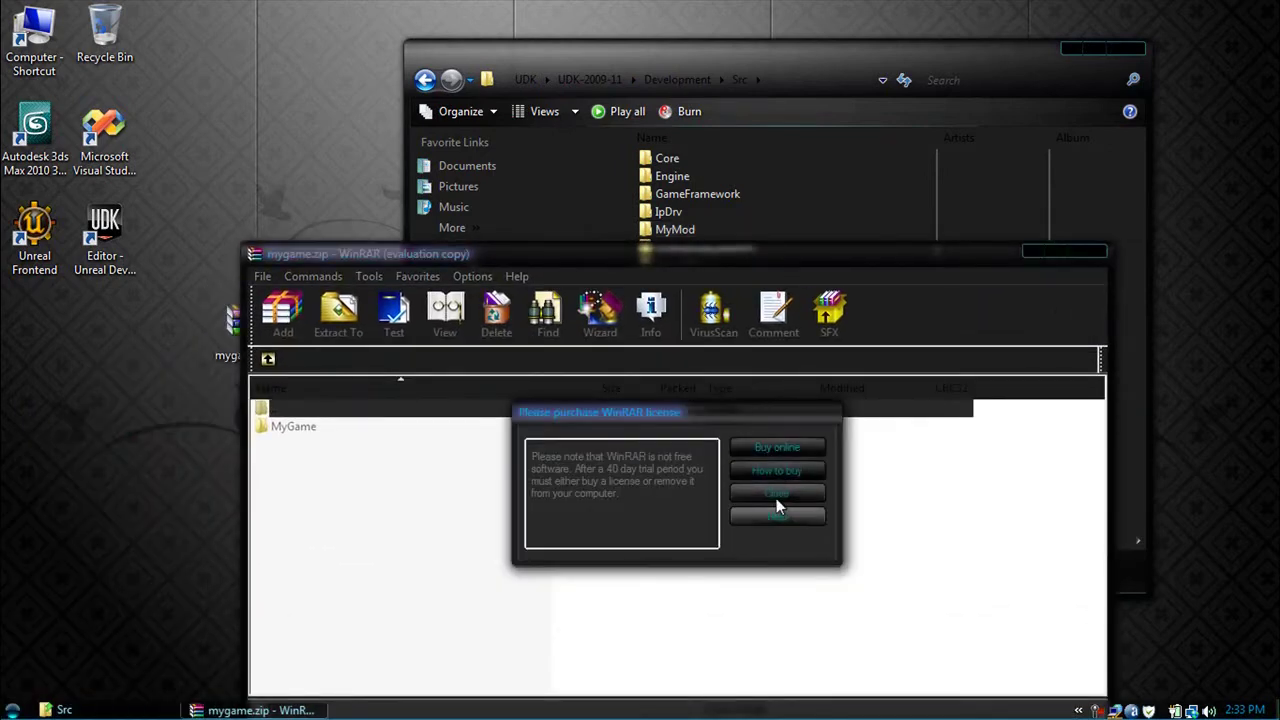
click(777, 493)
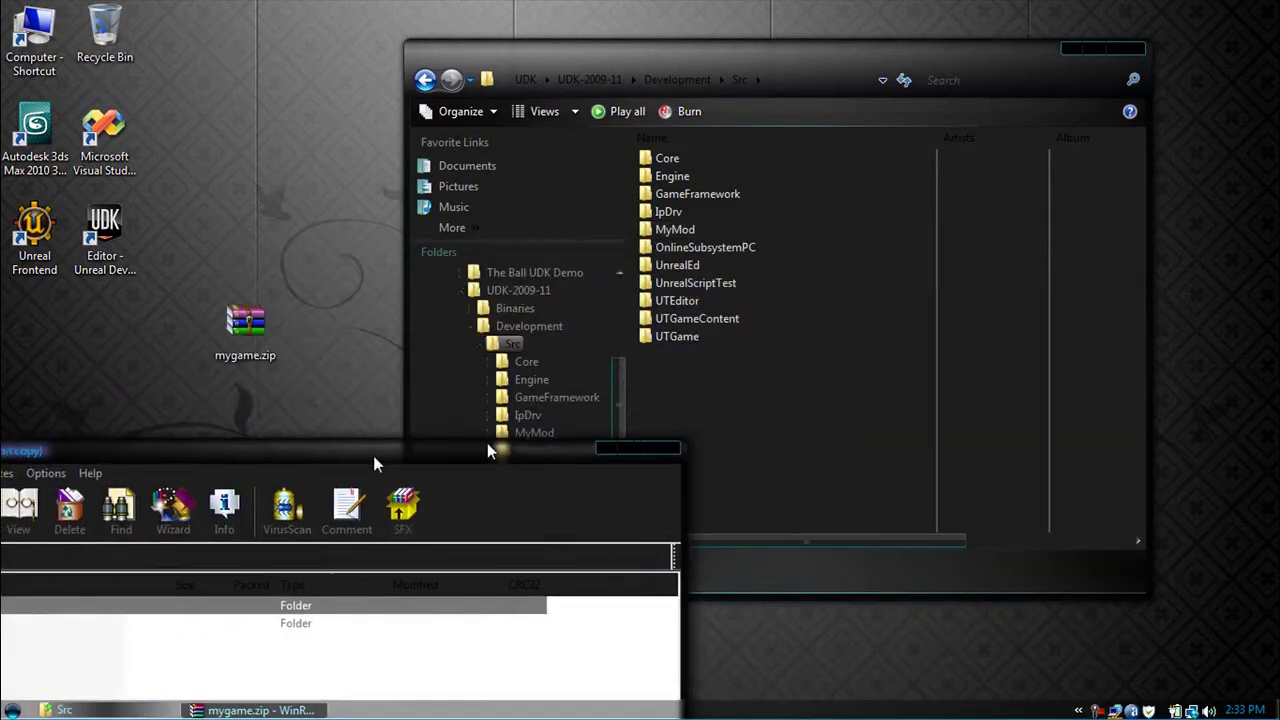
drag(374, 457, 885, 185)
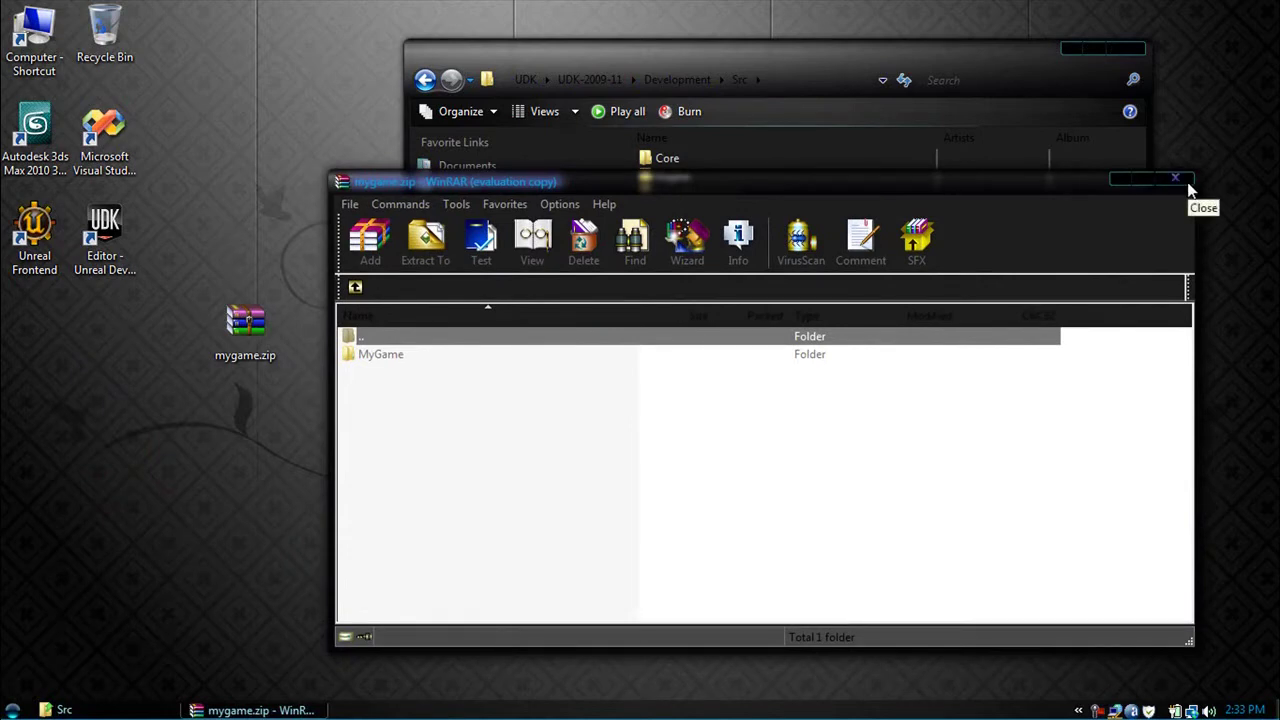
double_click(450, 360)
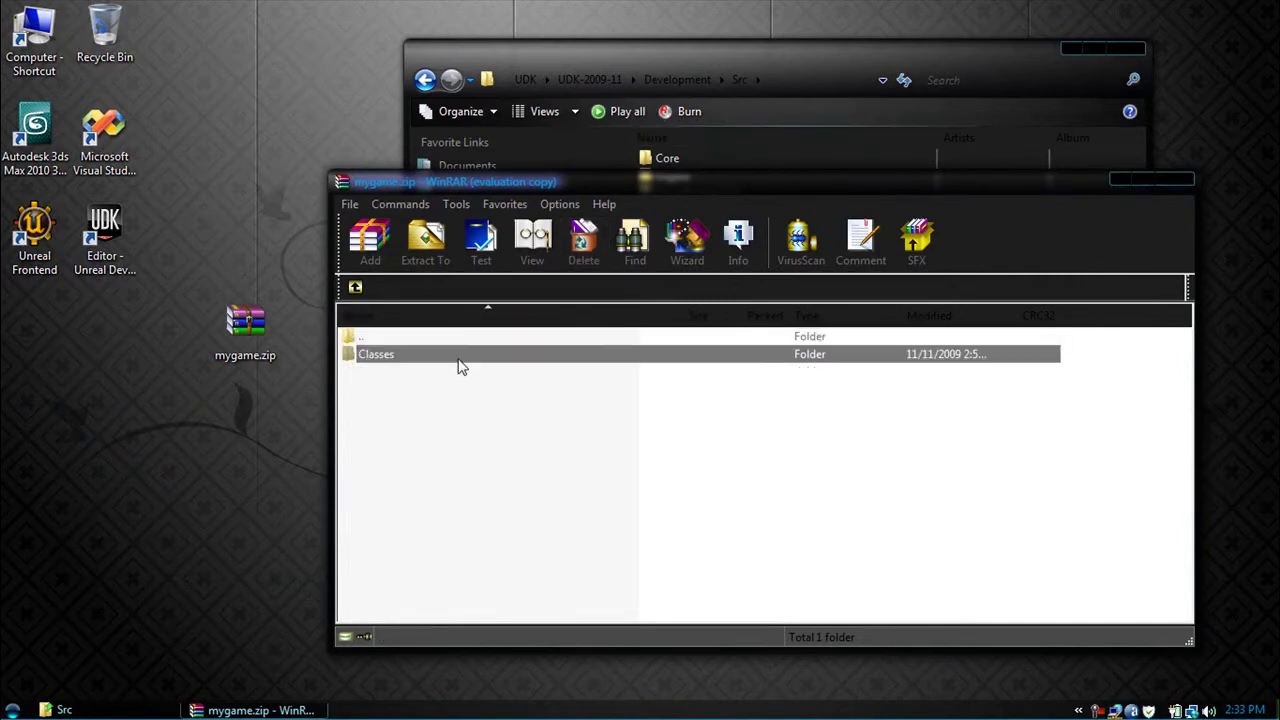
double_click(458, 358)
Step: Create a new folder named MyGame inside the Src folder and open it
drag(654, 91, 829, 71)
right_click(870, 428)
mouse_move(927, 377)
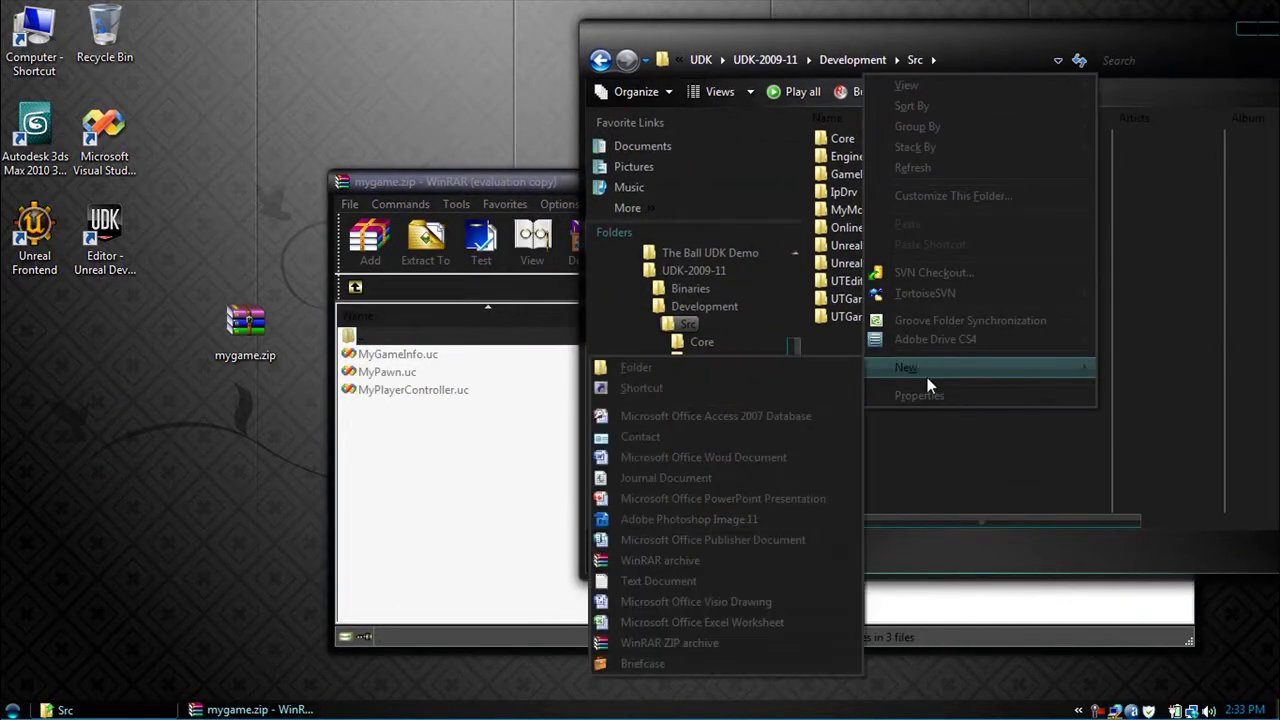
click(744, 366)
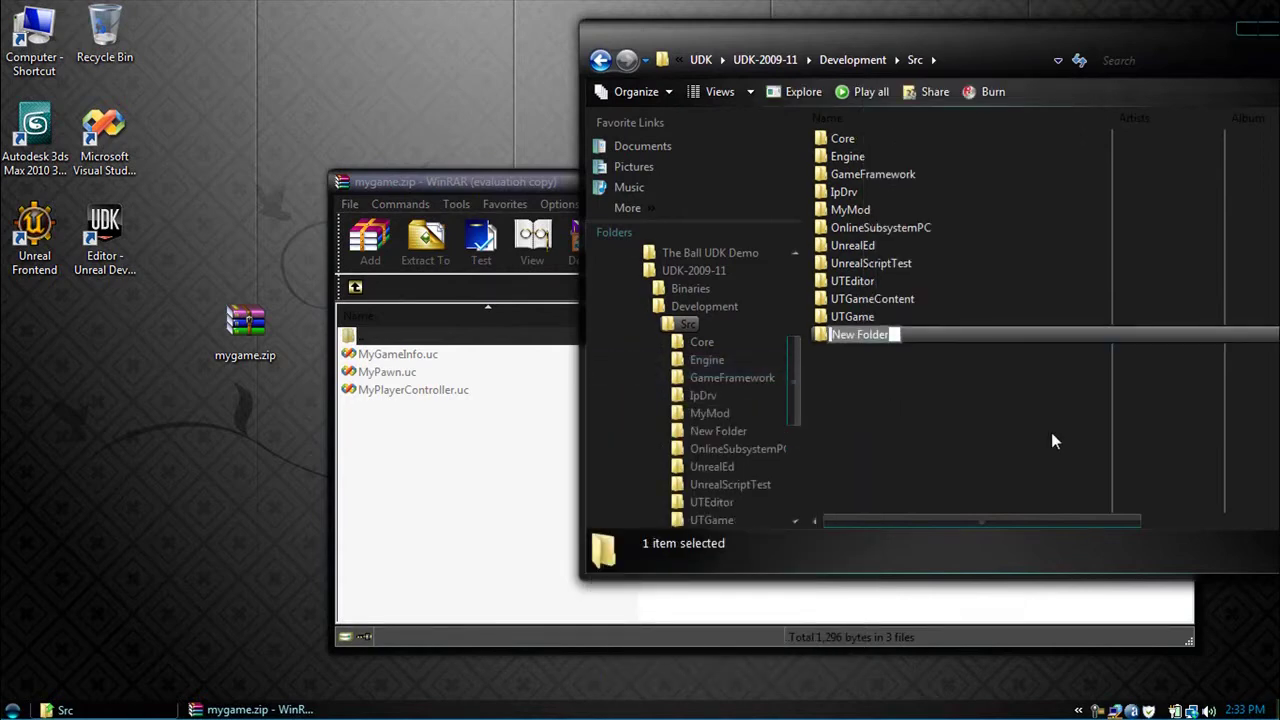
text(MyGame)
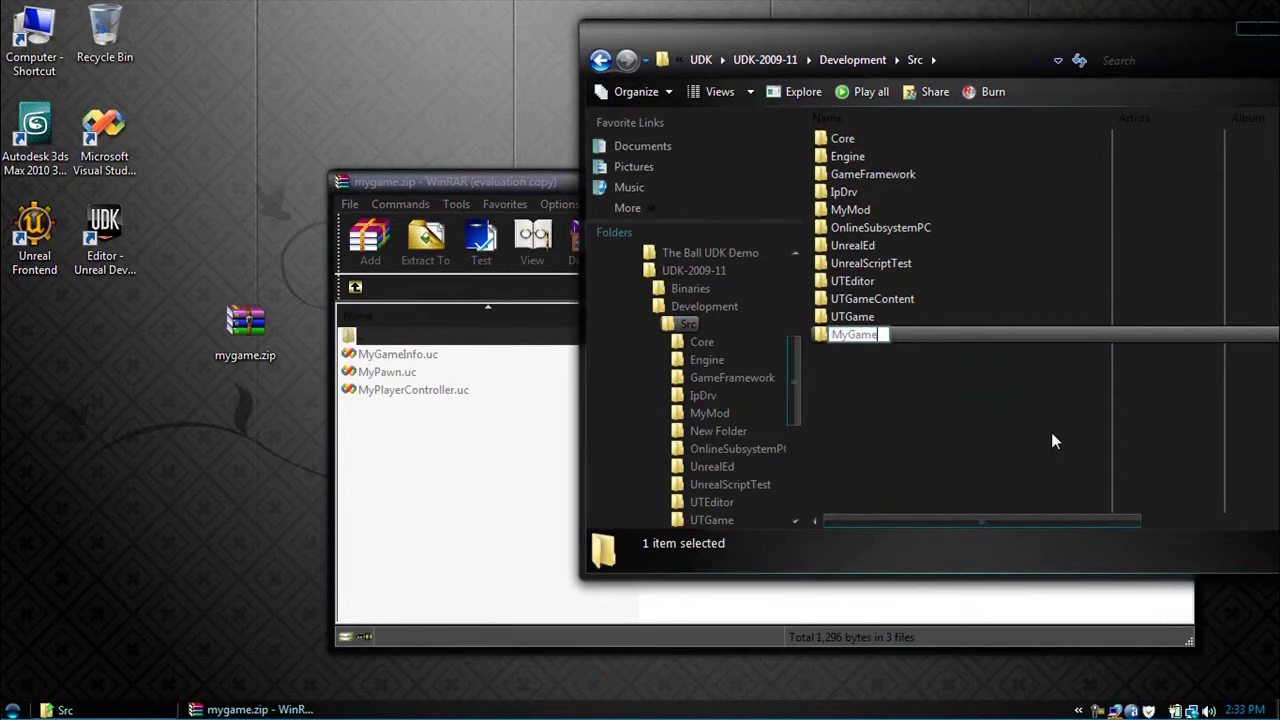
click(908, 343)
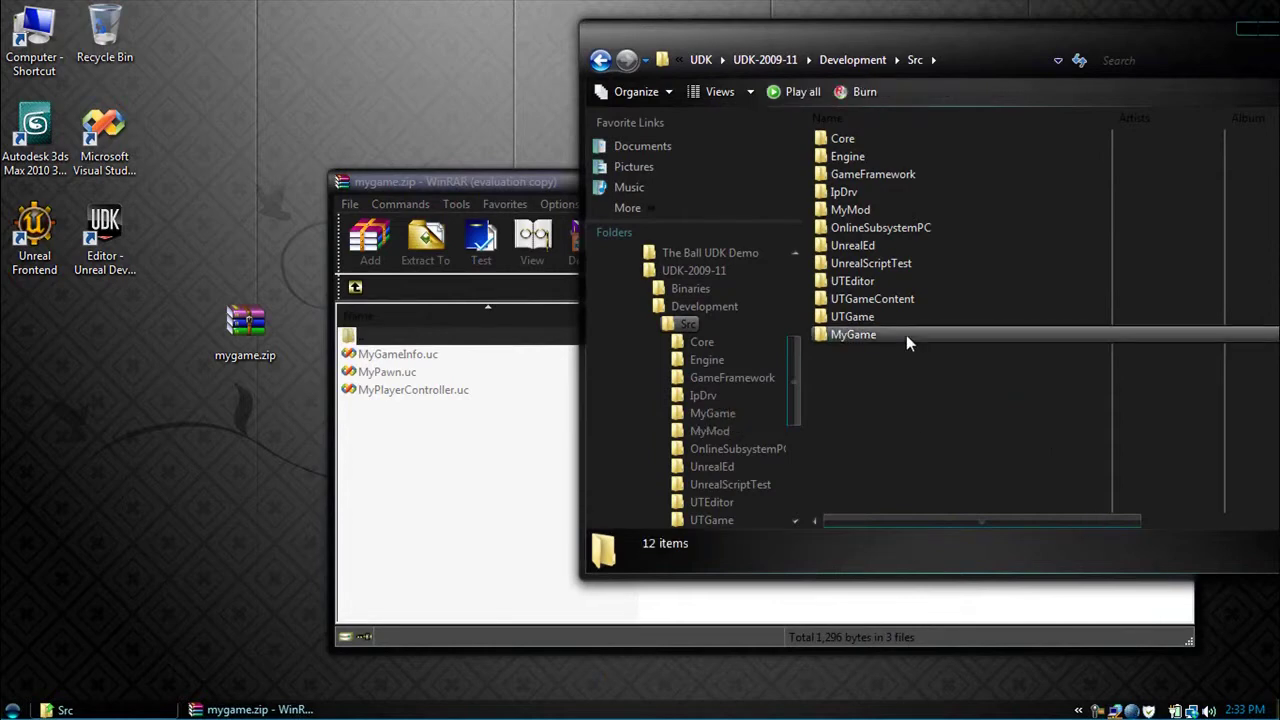
Step: Create a new folder named Classes inside the MyGame folder and open it
right_click(897, 390)
mouse_move(944, 353)
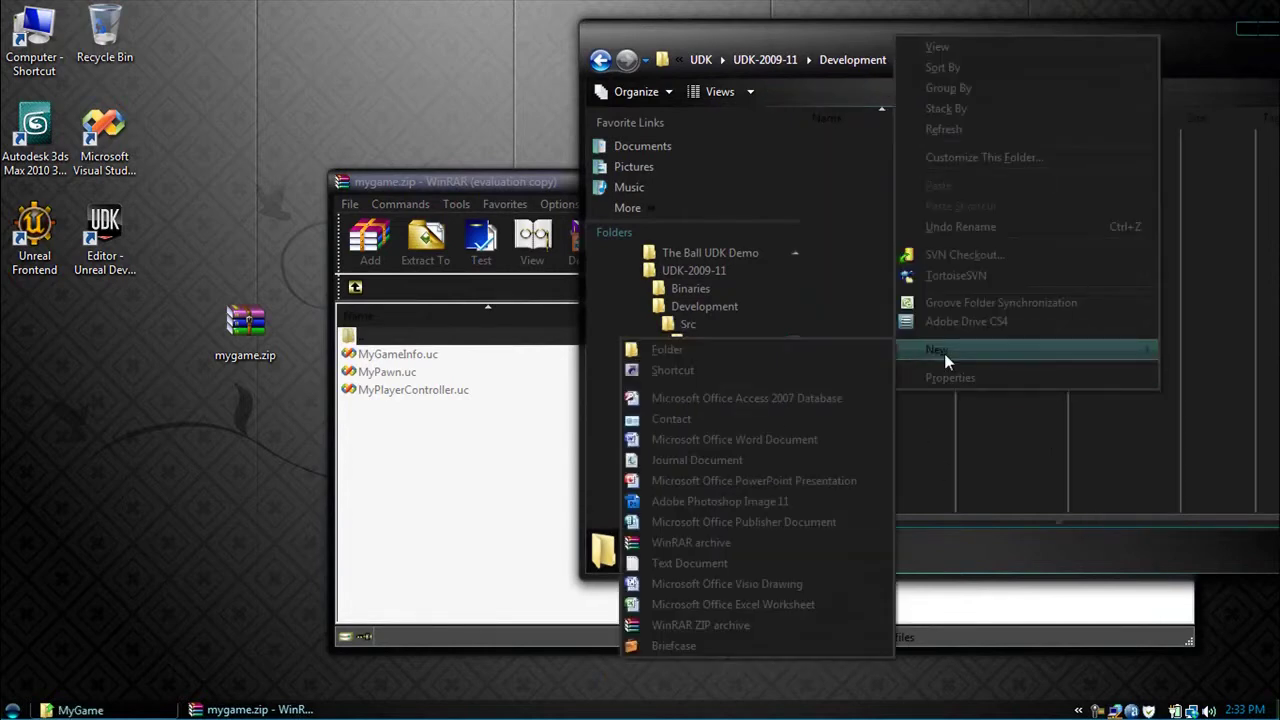
click(831, 348)
text(Classes)
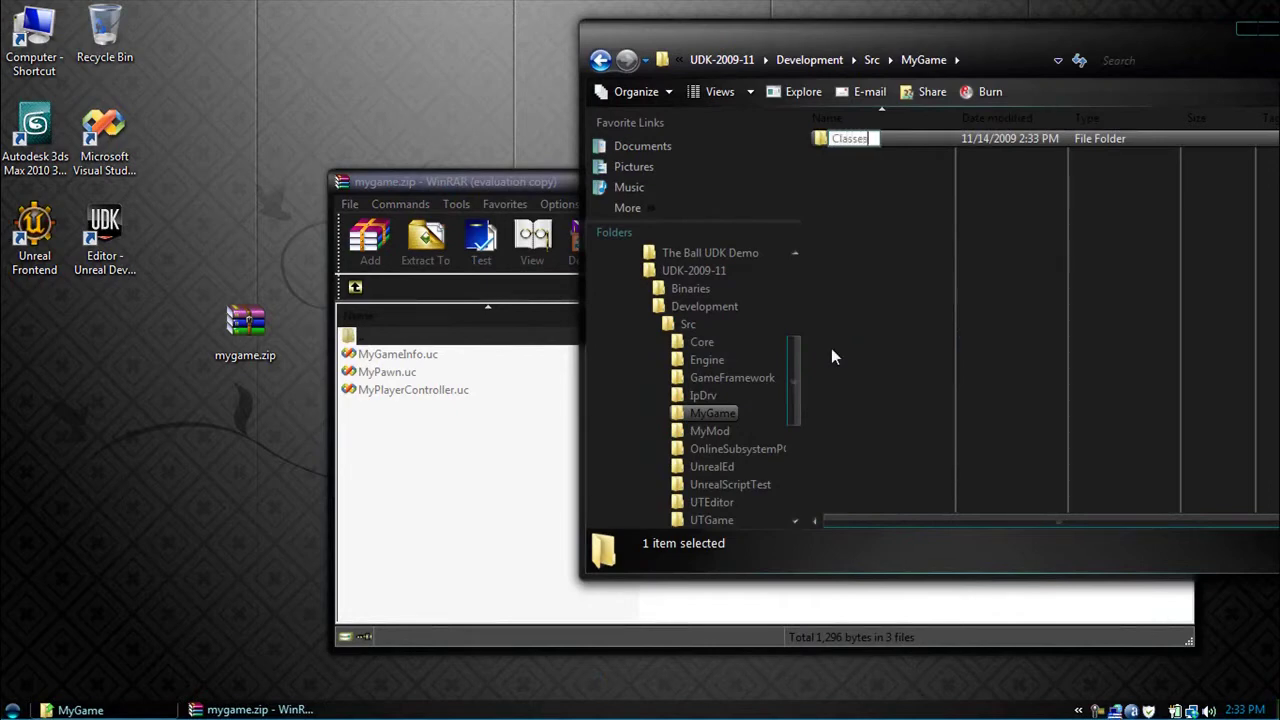
key(Return)
key(Return)
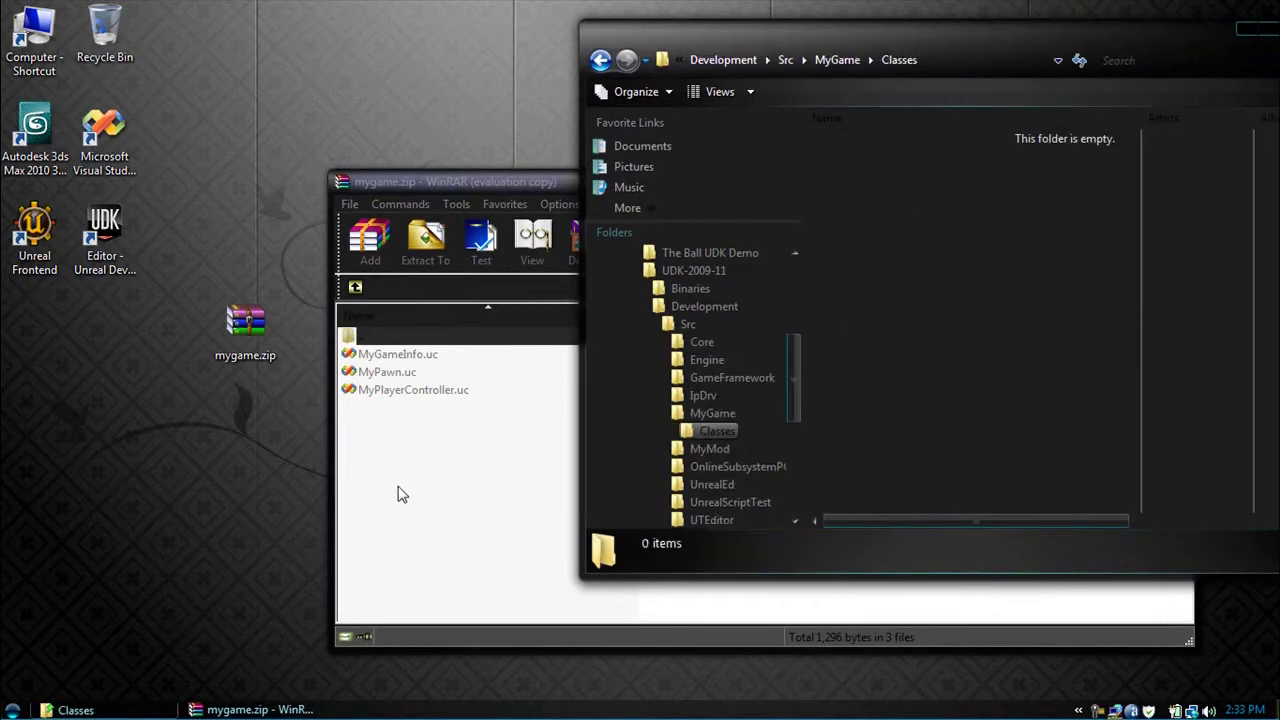
Step: Extract MyGameInfo.uc, MyPawn.uc and MyPlayerController.uc from the archive into the new Classes folder, and close the archive
click(402, 440)
click(400, 390)
drag(398, 392, 400, 362)
drag(676, 192, 604, 345)
drag(294, 543, 862, 271)
click(991, 643)
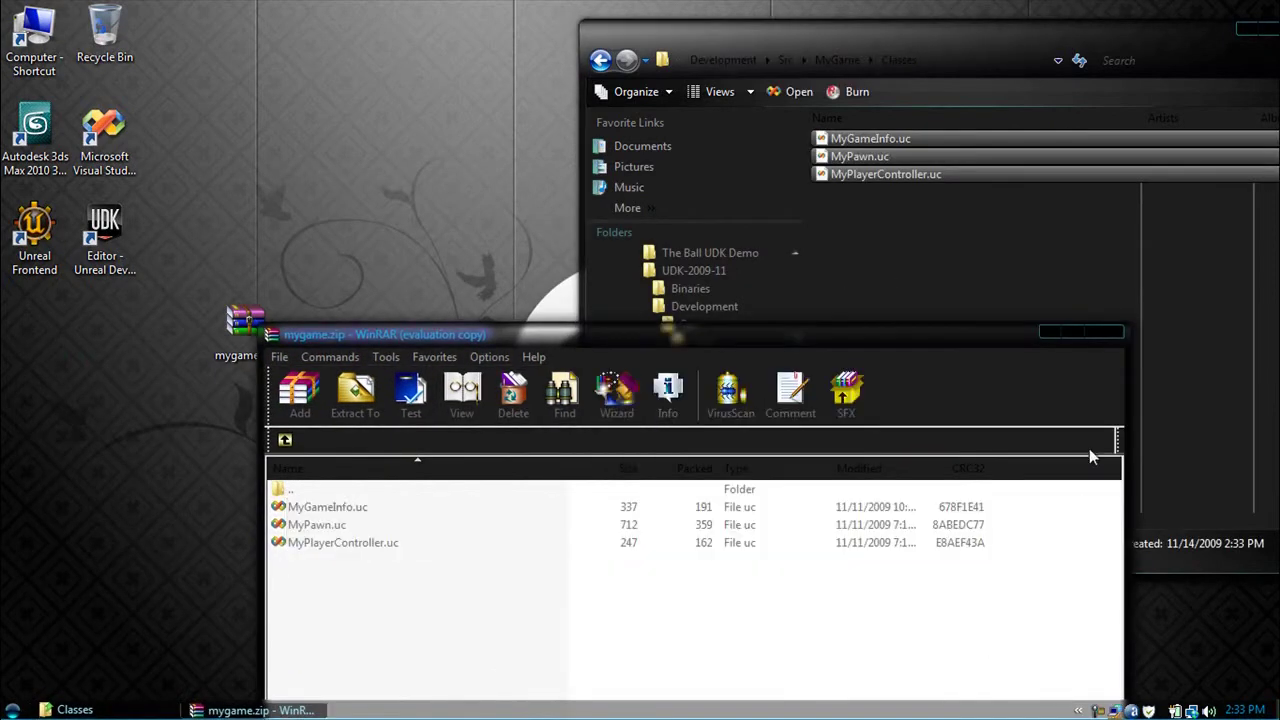
click(1107, 330)
click(818, 355)
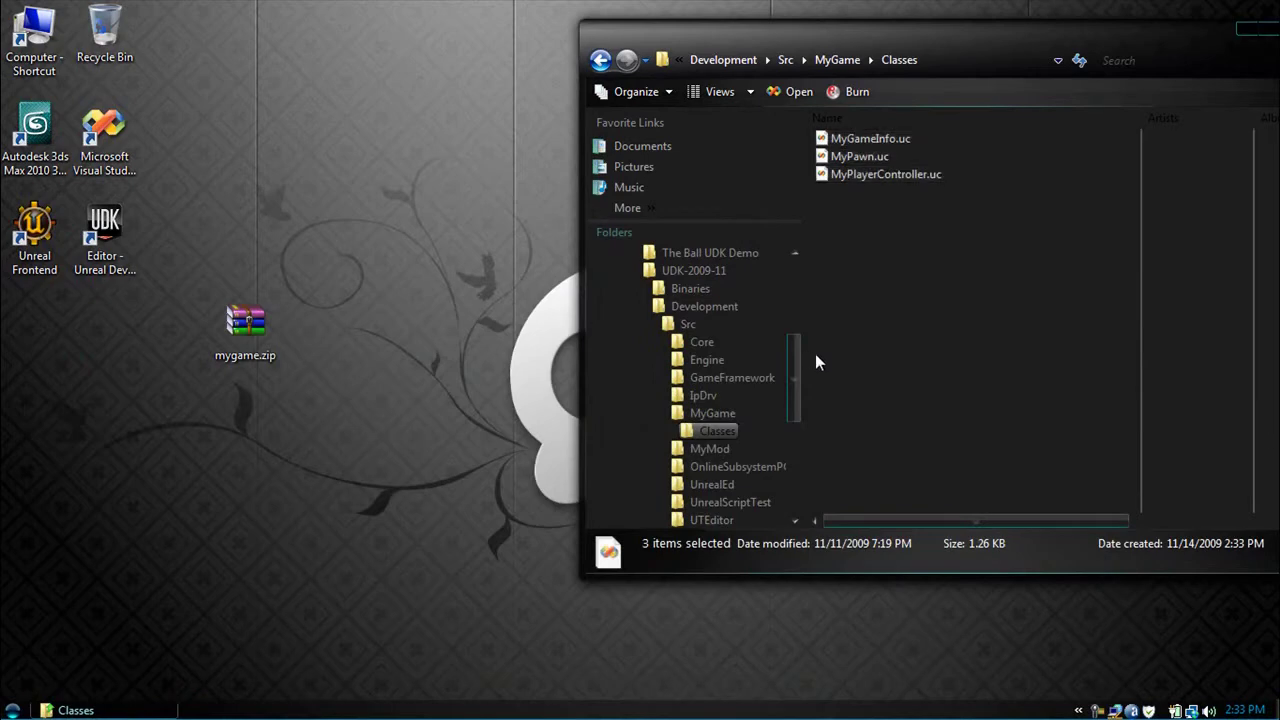
Step: Go back up to the UDK-2009-11 folder and open UTGame\Config
click(838, 60)
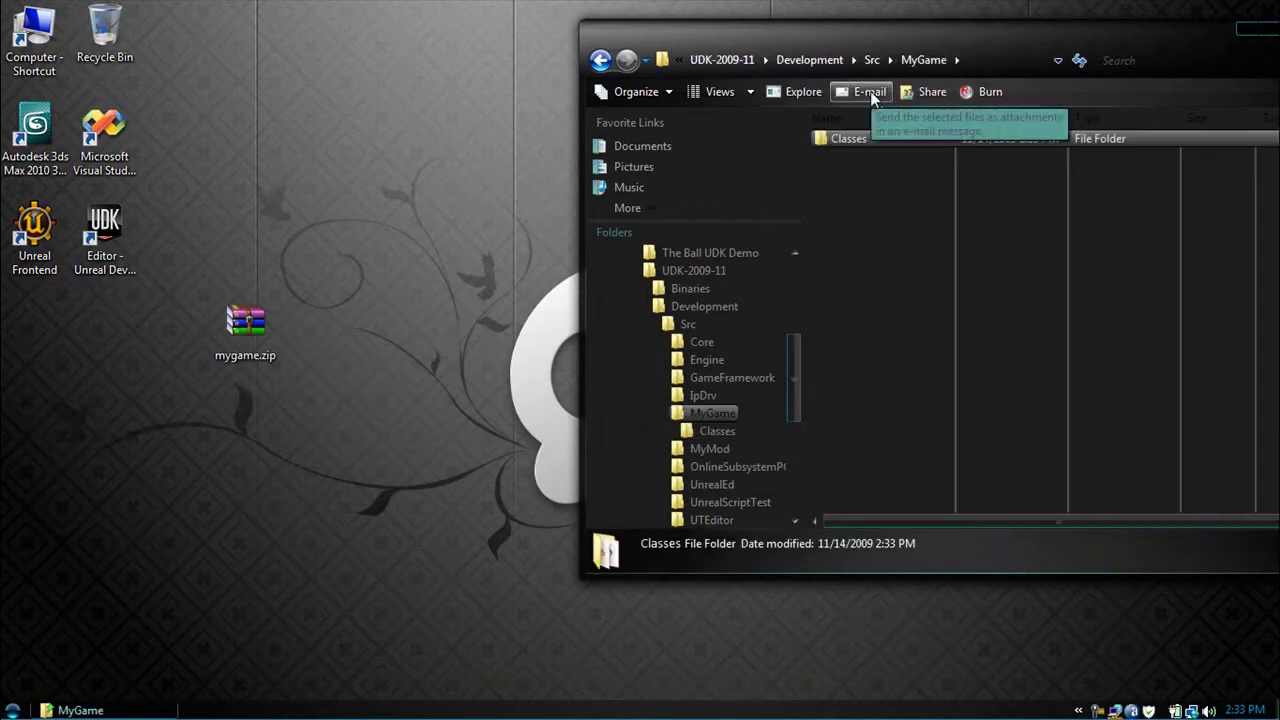
click(742, 58)
double_click(1131, 167)
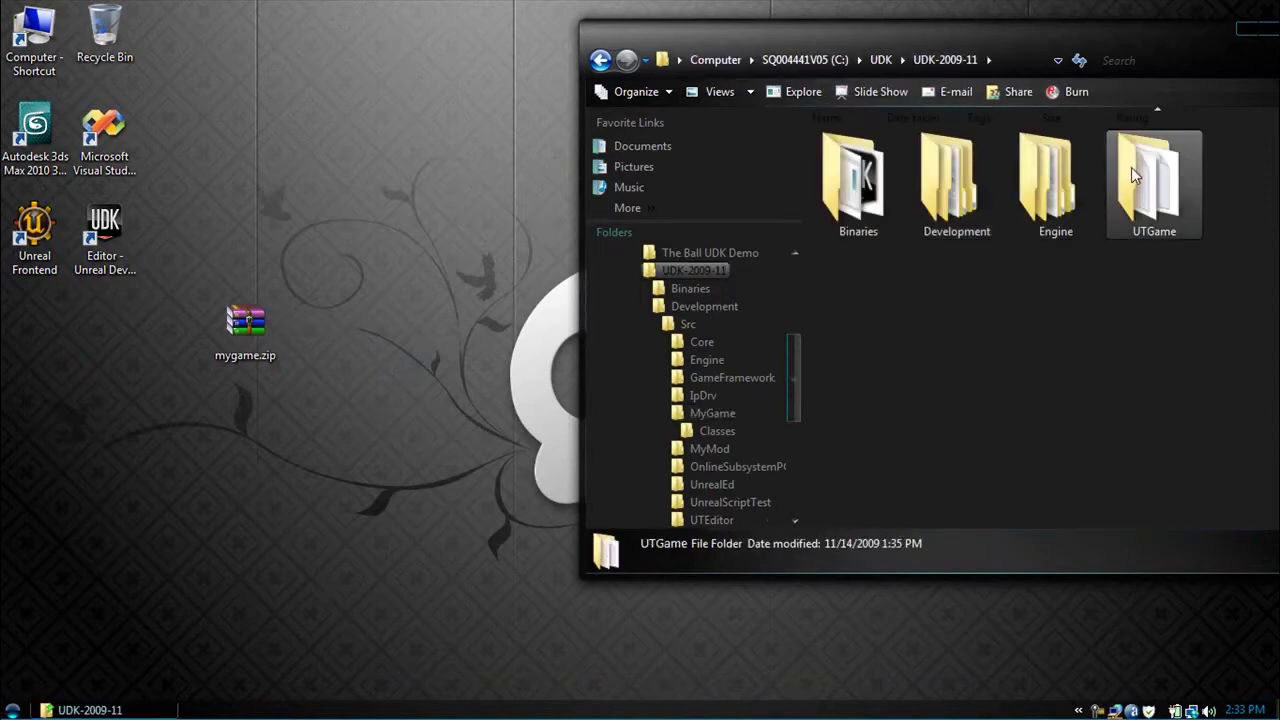
click(1075, 180)
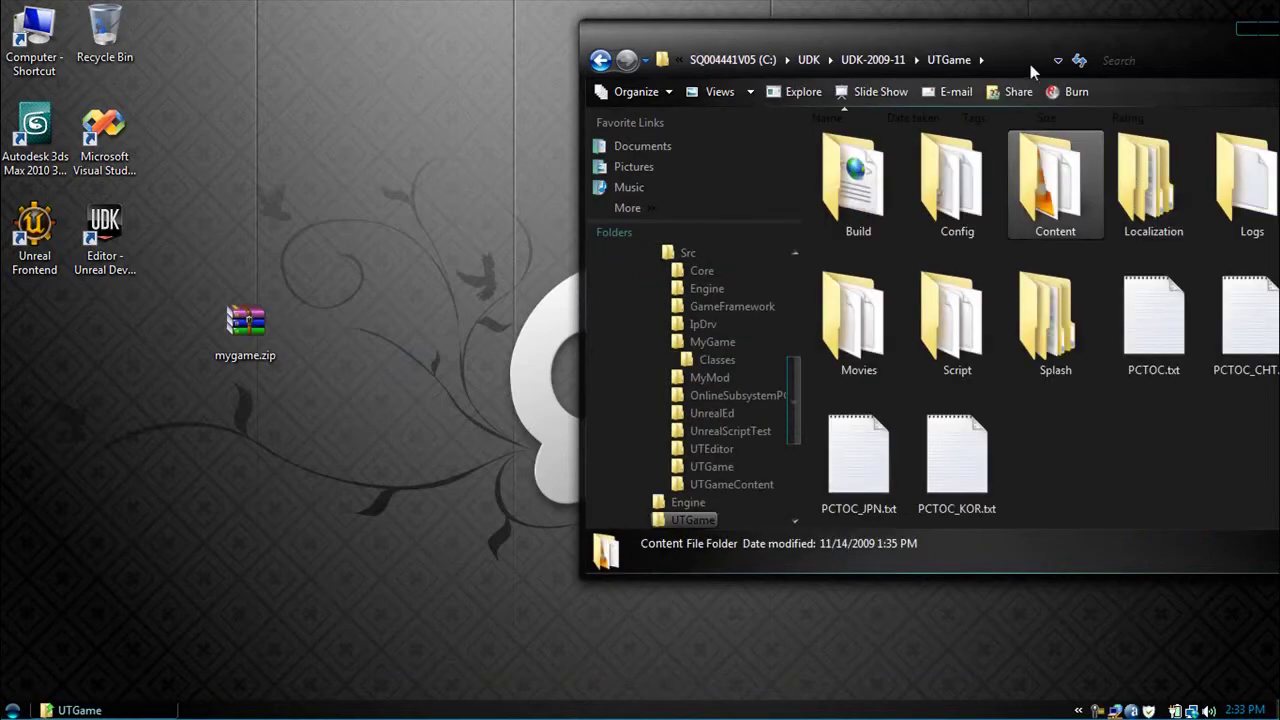
double_click(980, 172)
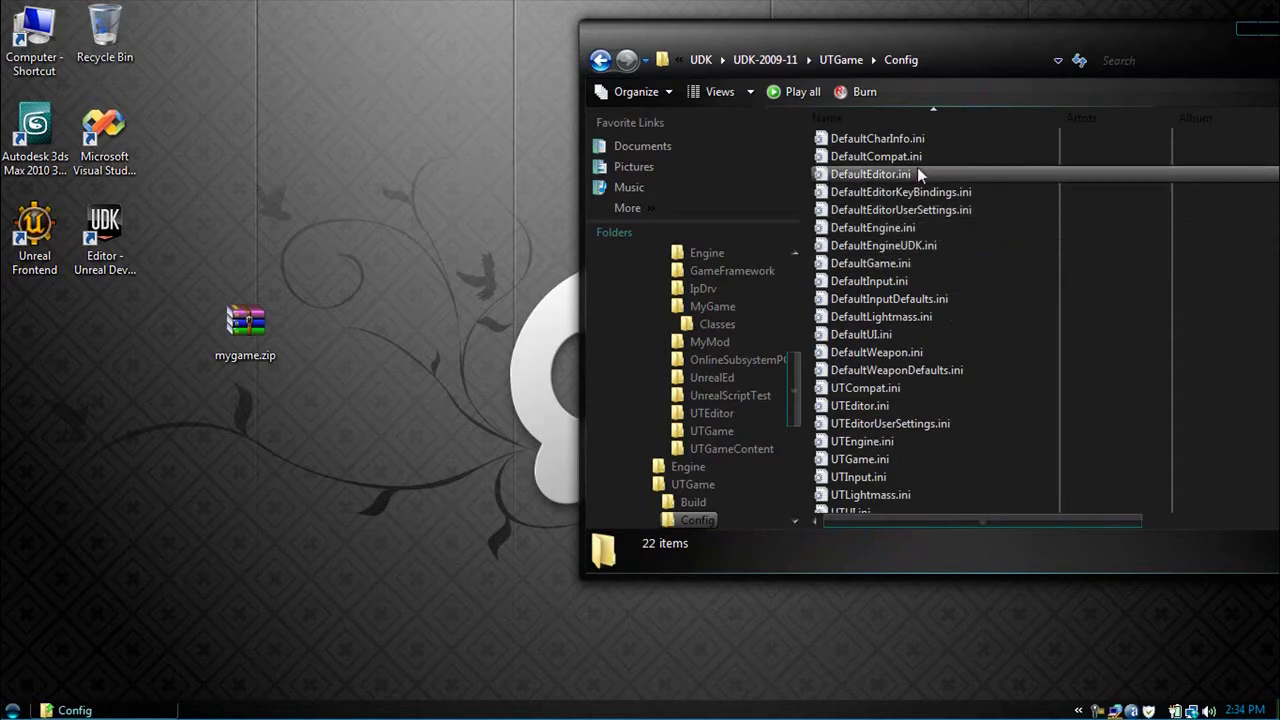
Step: Clear the read-only attribute in the properties of DefaultEngine.ini
right_click(913, 230)
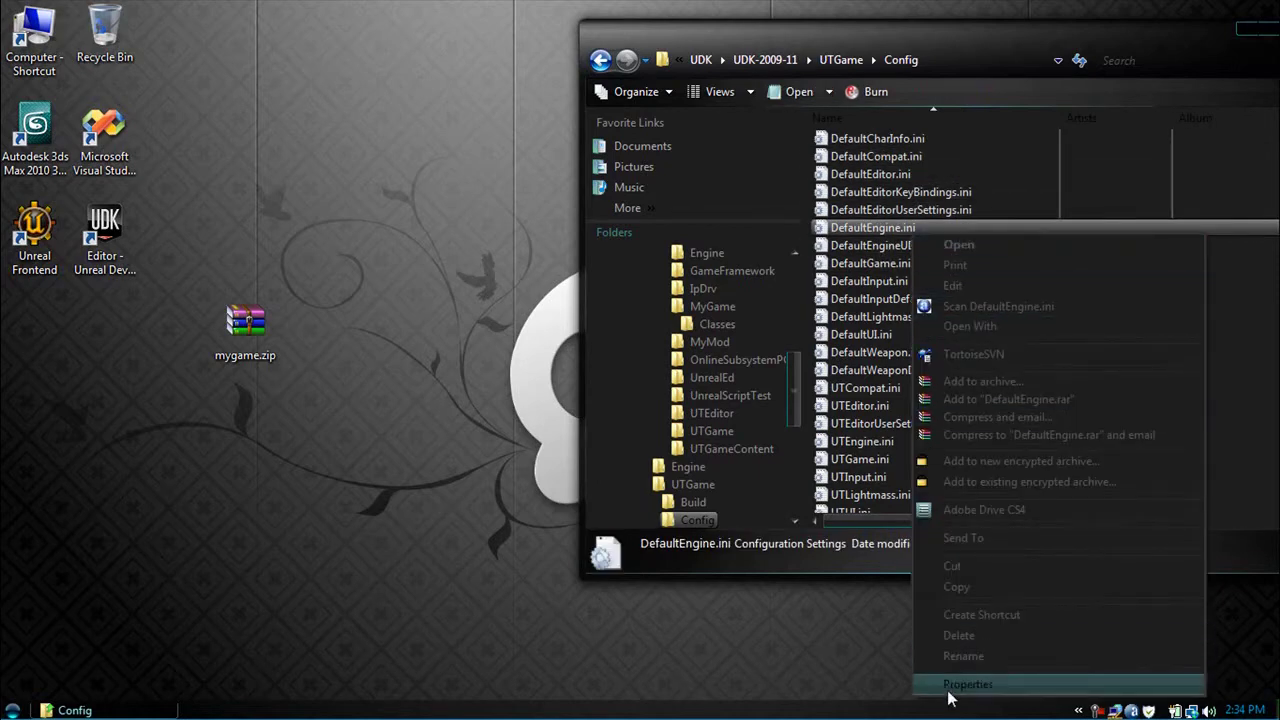
click(955, 686)
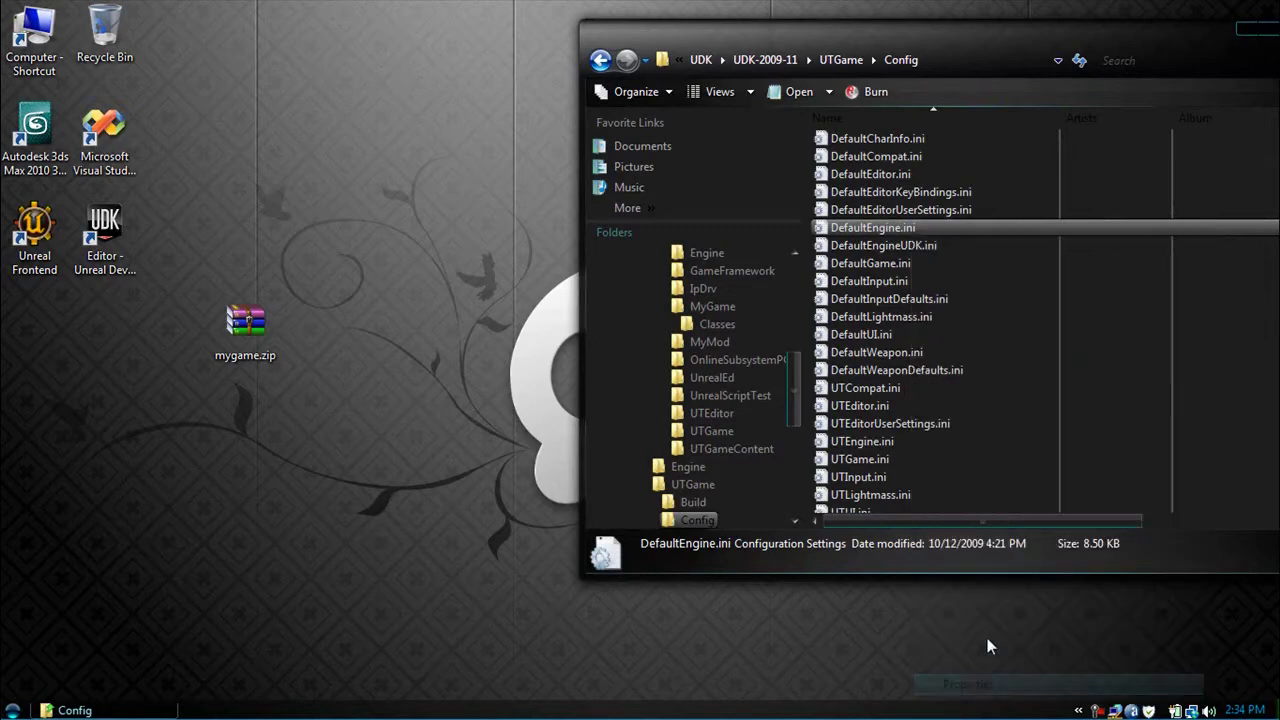
click(1025, 570)
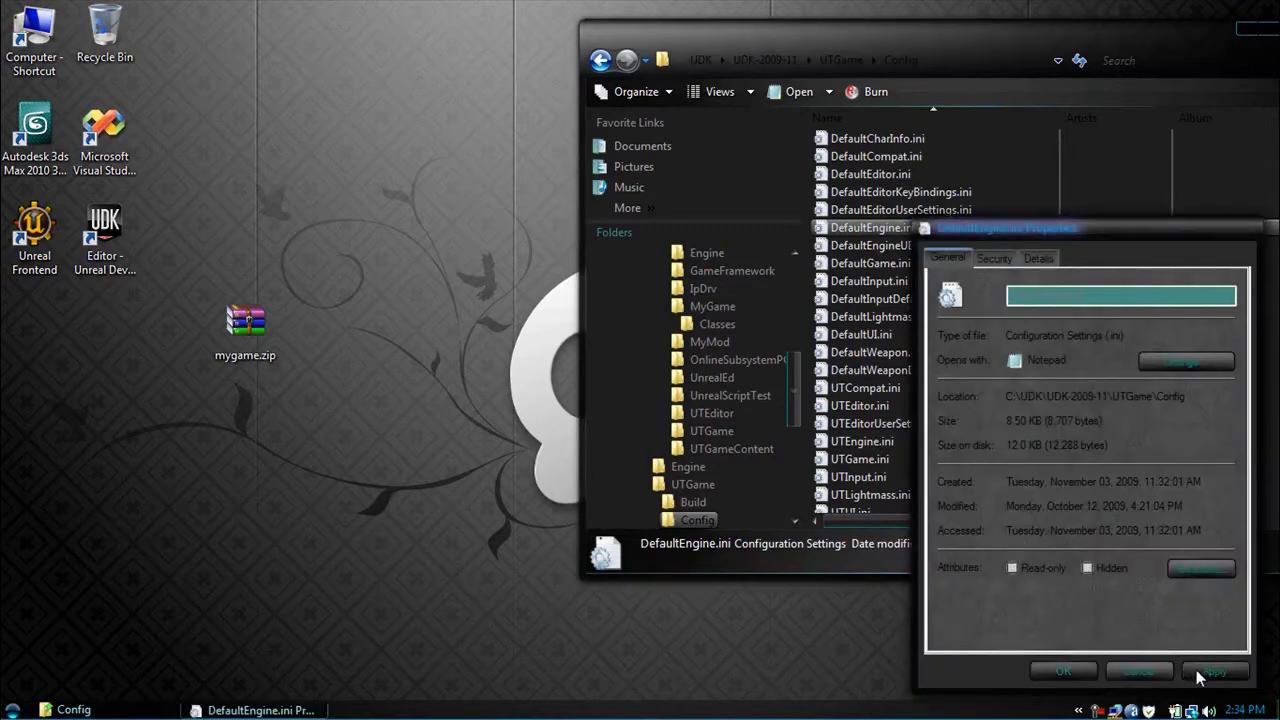
click(1062, 671)
Step: Add the line +EditPackages=MyGame below the UTGameContent package entry in DefaultEngine.ini, and save and close the file
double_click(1036, 229)
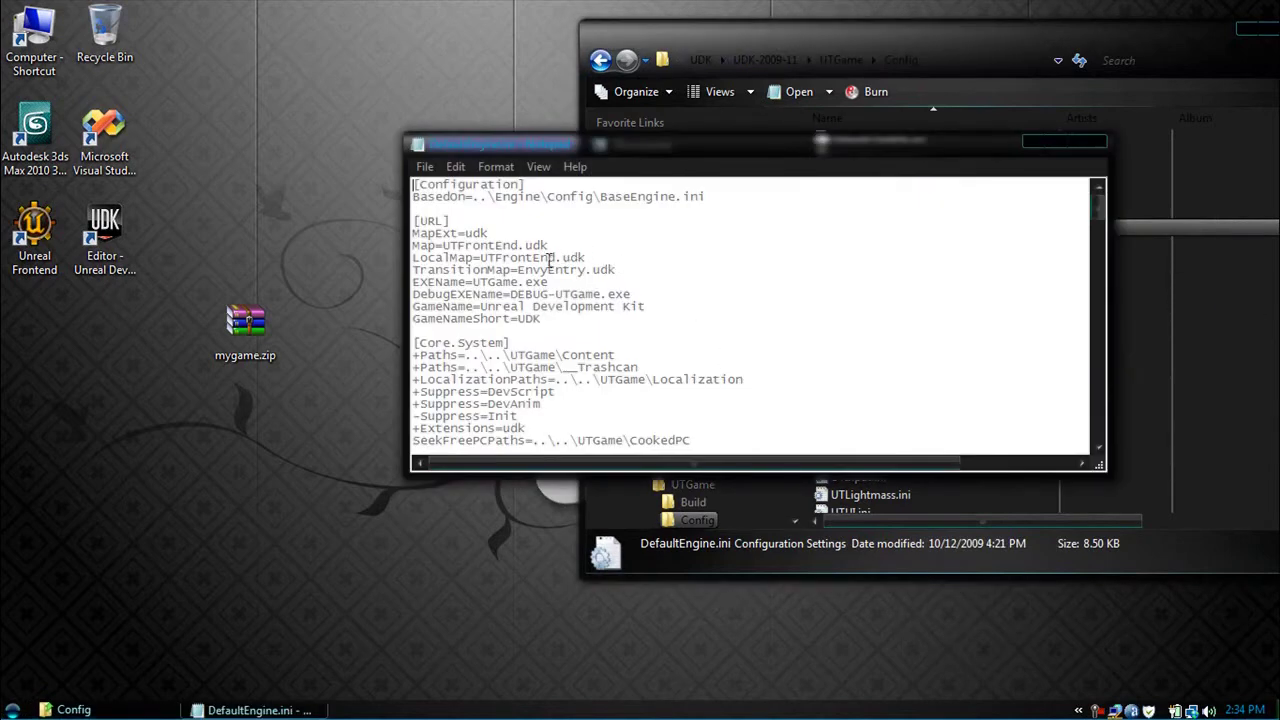
drag(1092, 207, 1096, 240)
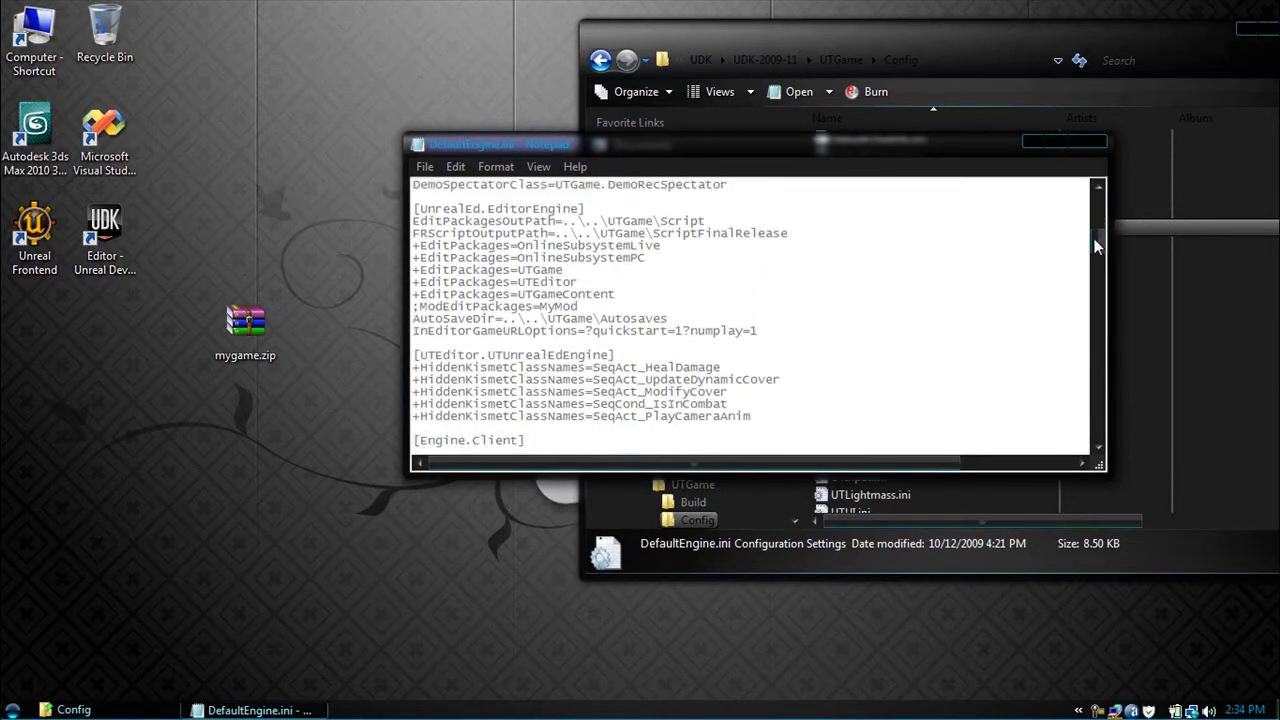
click(616, 294)
key(Return)
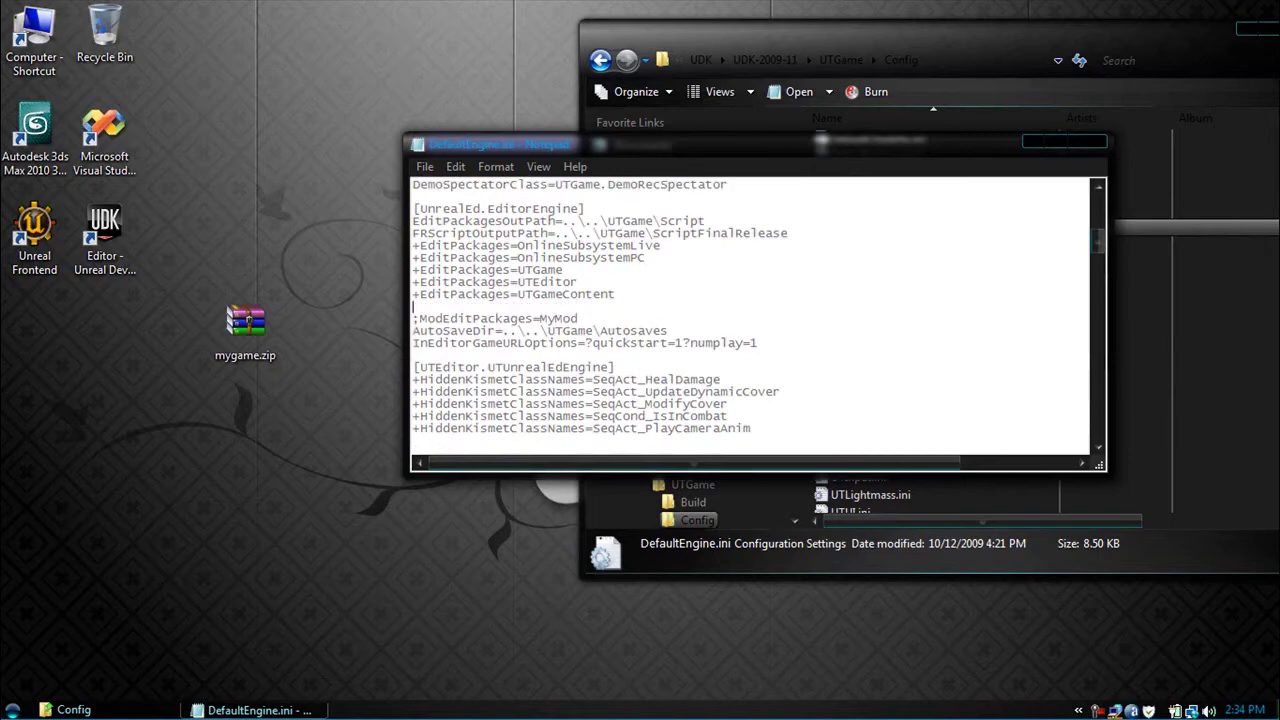
text(_)
text(+EditPa)
text(ckages=My)
text(Game)
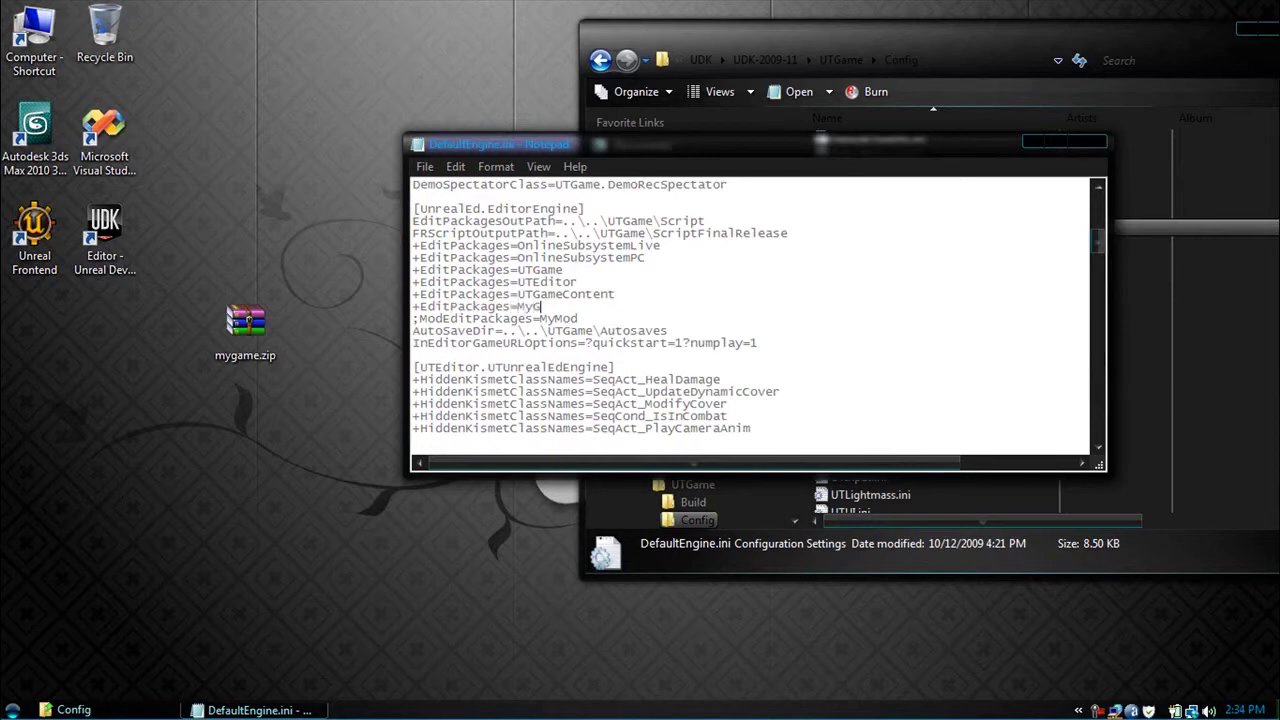
click(425, 166)
click(437, 229)
click(1092, 143)
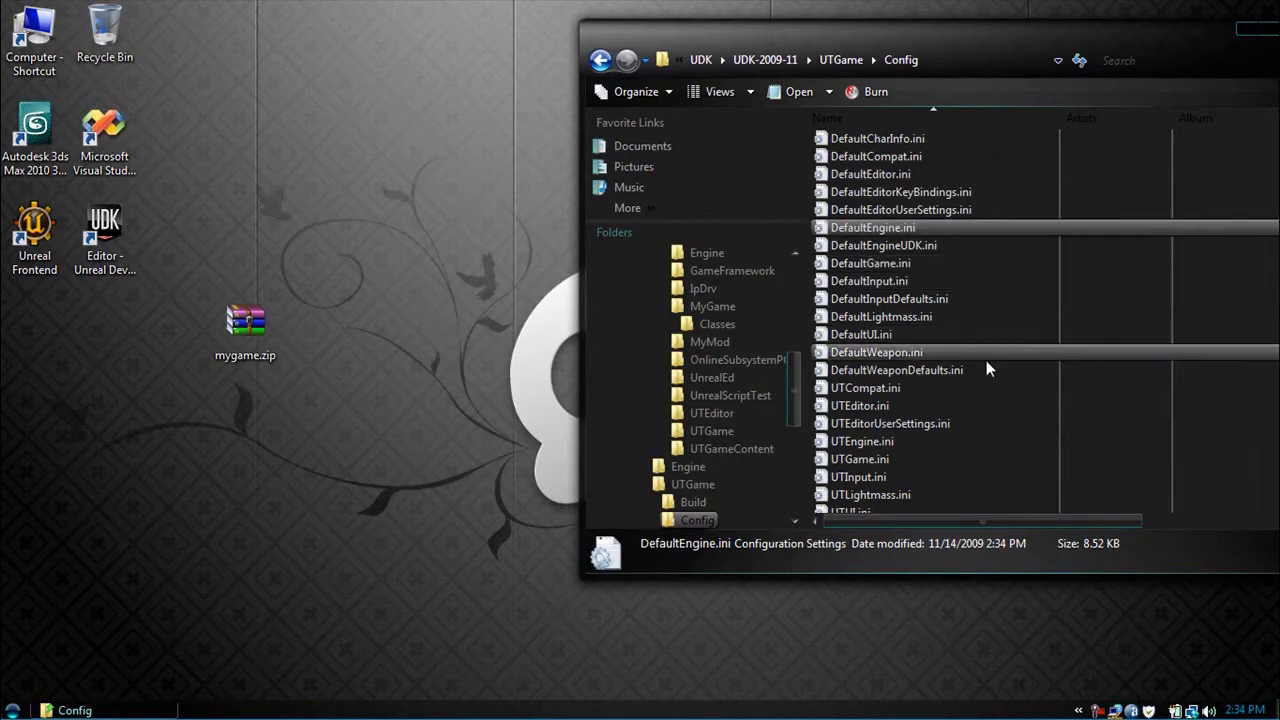
Step: Delete UTEngine.ini from the UTGame Config folder and close the folder window
click(869, 448)
key(Delete)
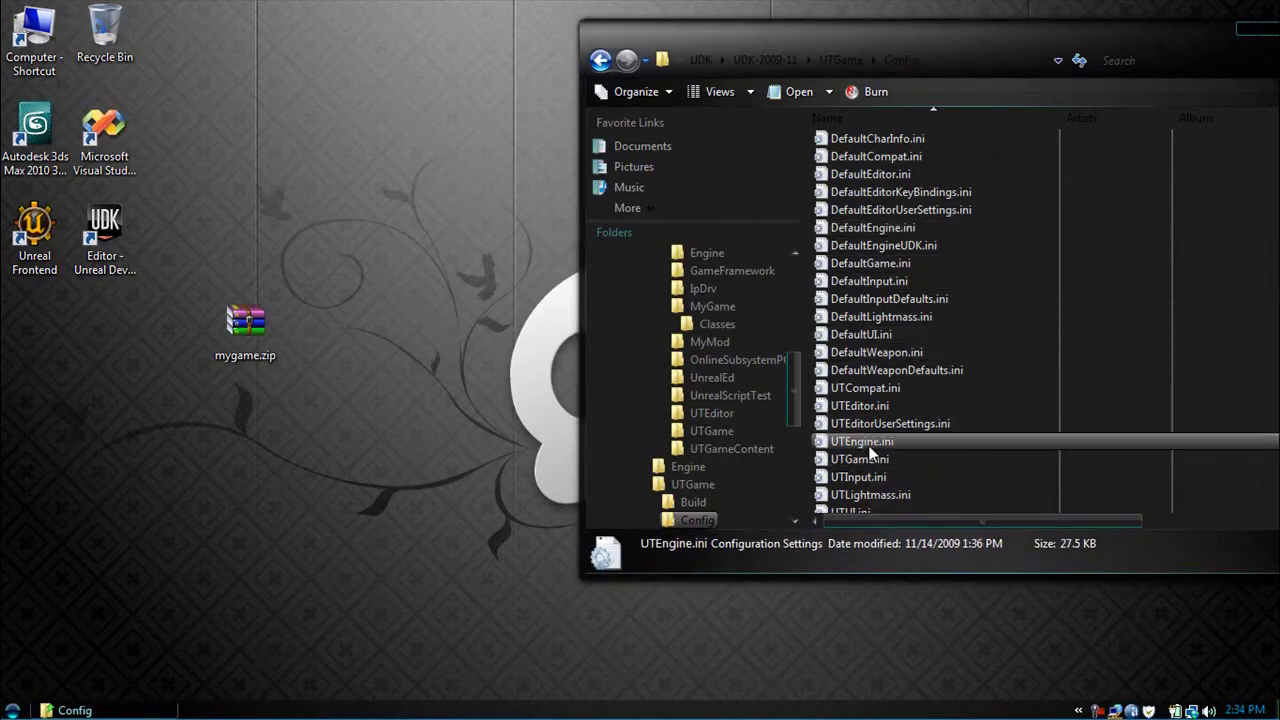
key(Return)
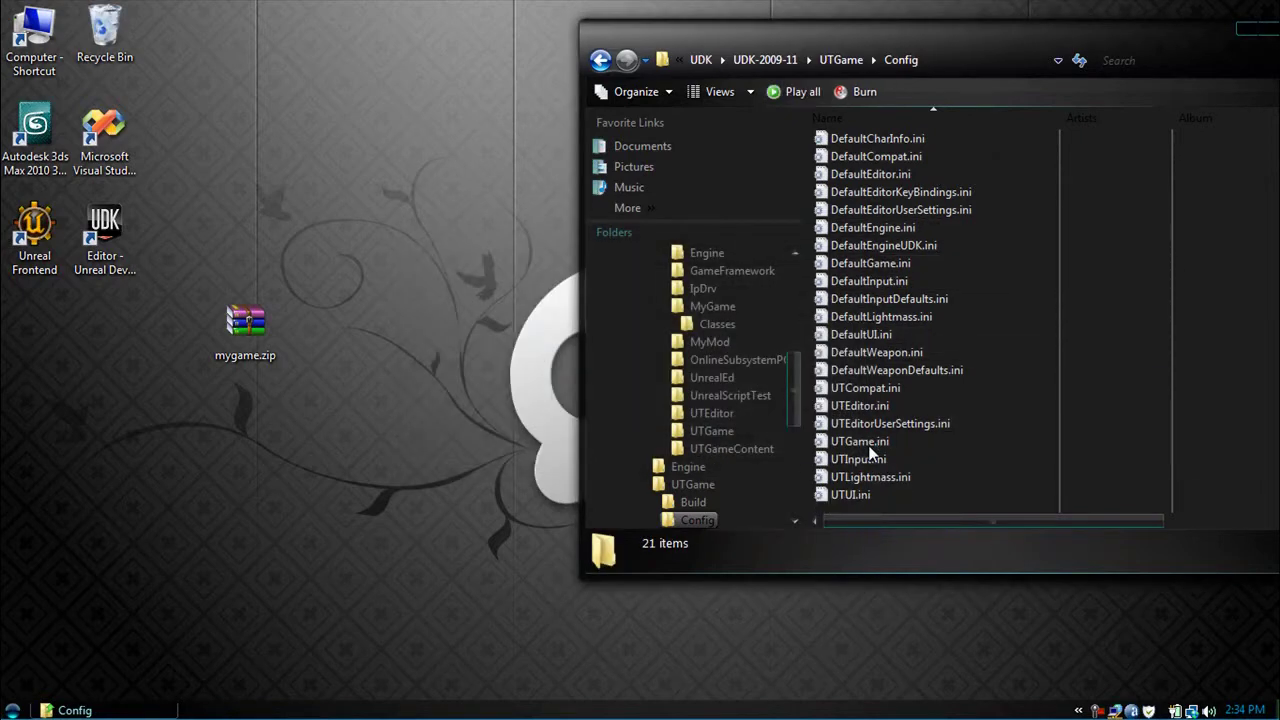
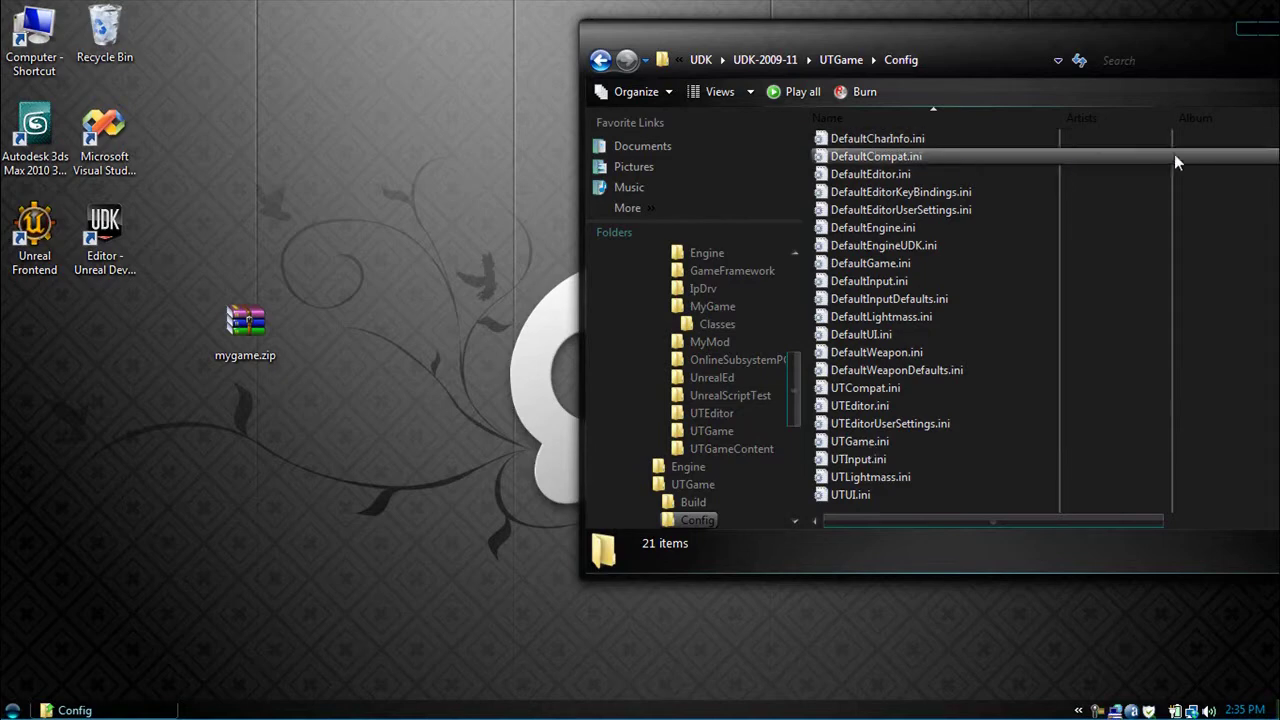
drag(1173, 44, 1020, 45)
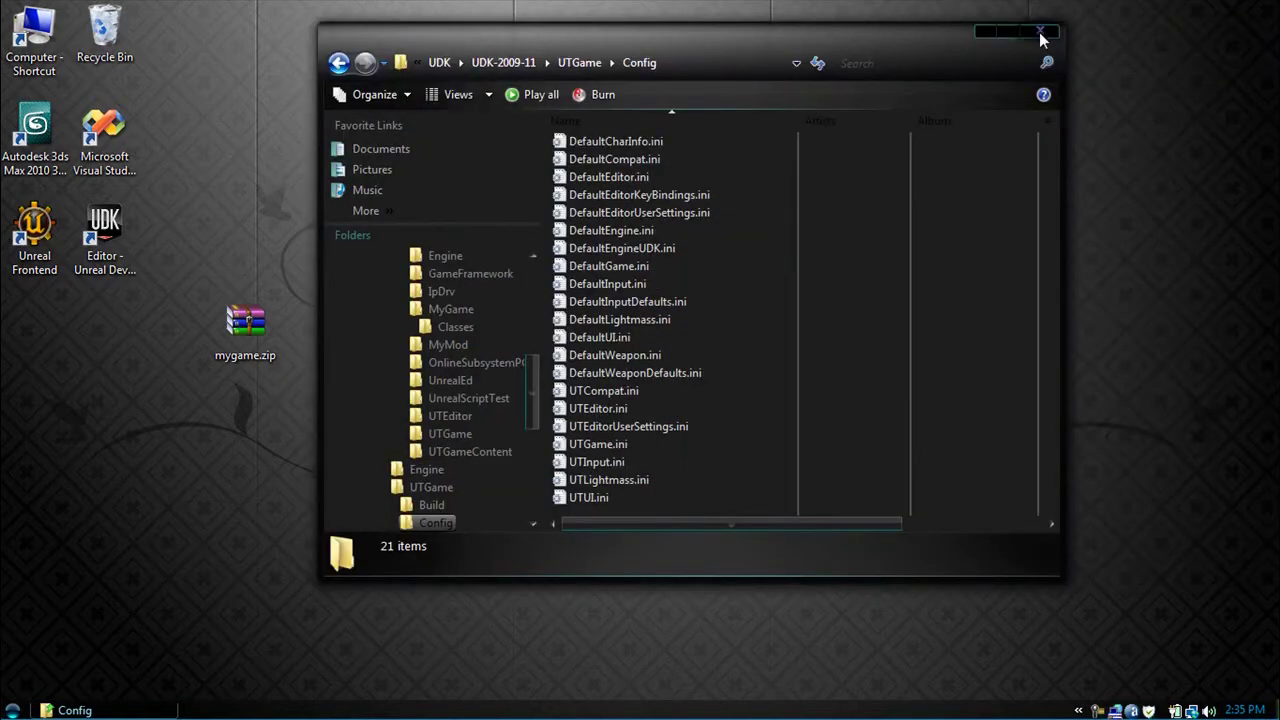
click(1045, 32)
Step: Compile the scripts in Unreal Frontend, check the MyGame package entry in the output, and close the program
double_click(34, 228)
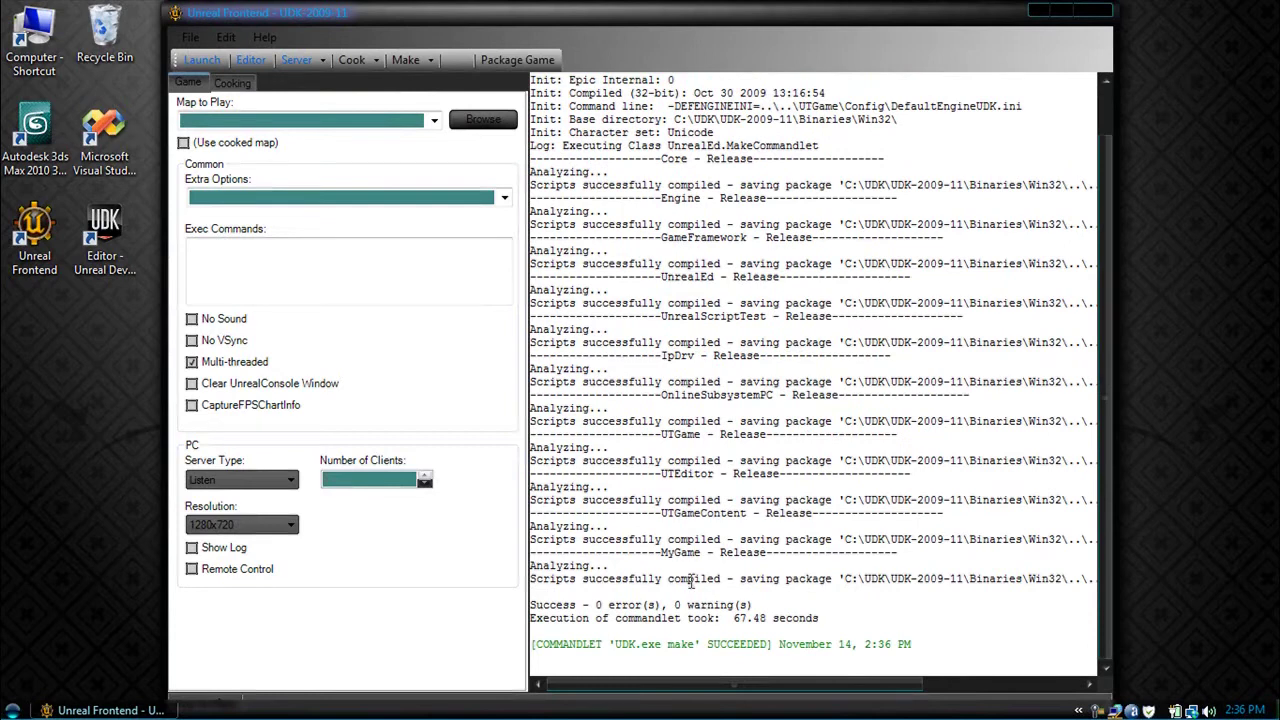
double_click(678, 552)
click(804, 600)
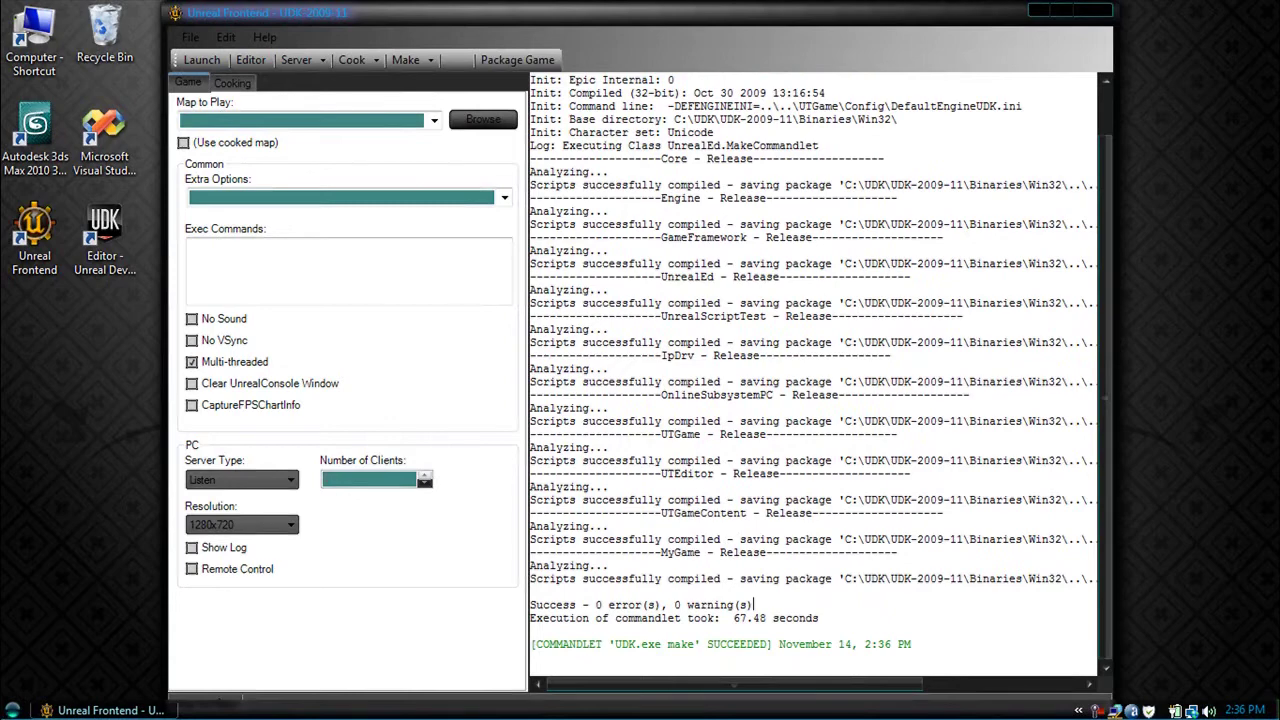
click(1092, 12)
Step: Open a file browser window and go to C:\UDK\UDK-2009-11\Binaries
key(super)
click(262, 479)
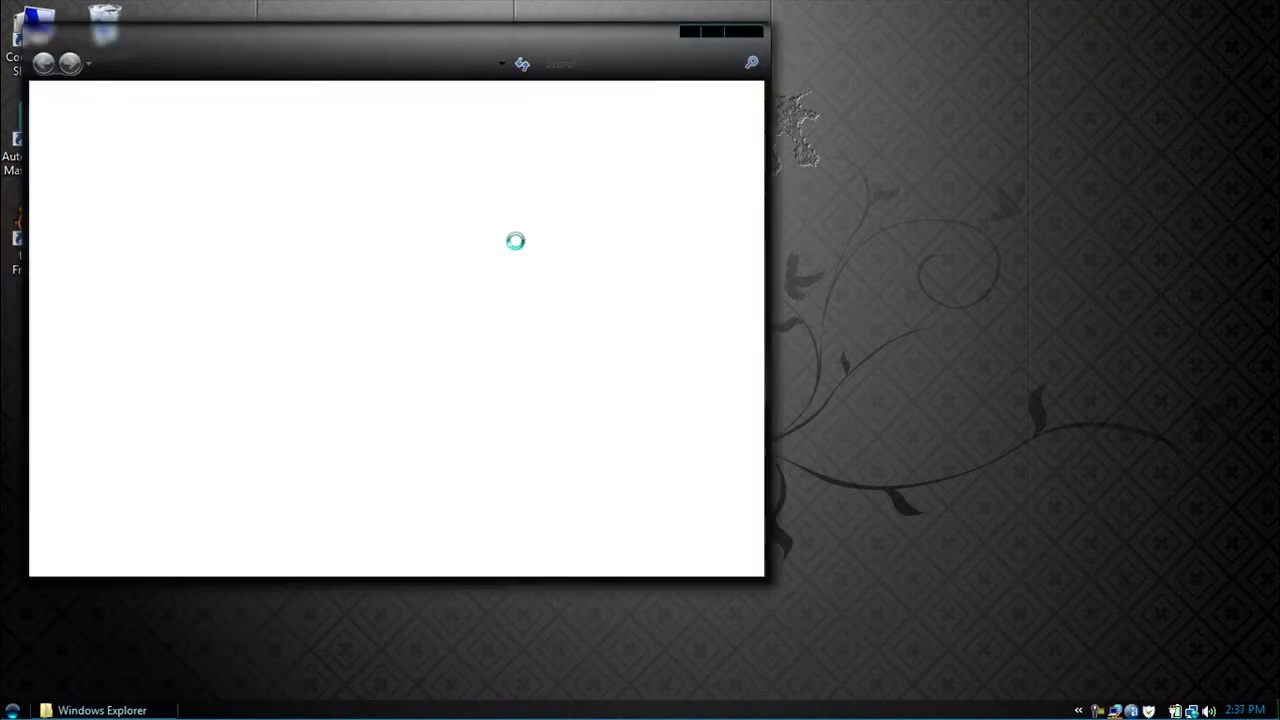
double_click(373, 178)
drag(487, 46, 898, 113)
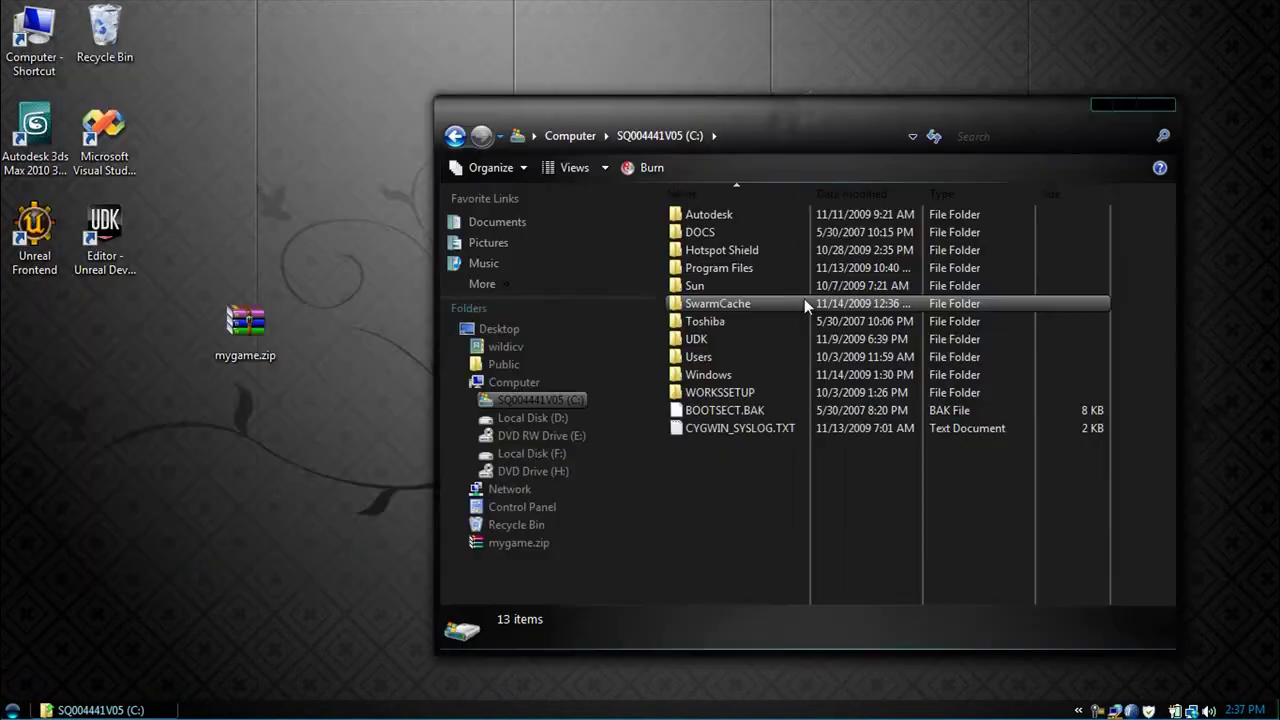
double_click(787, 341)
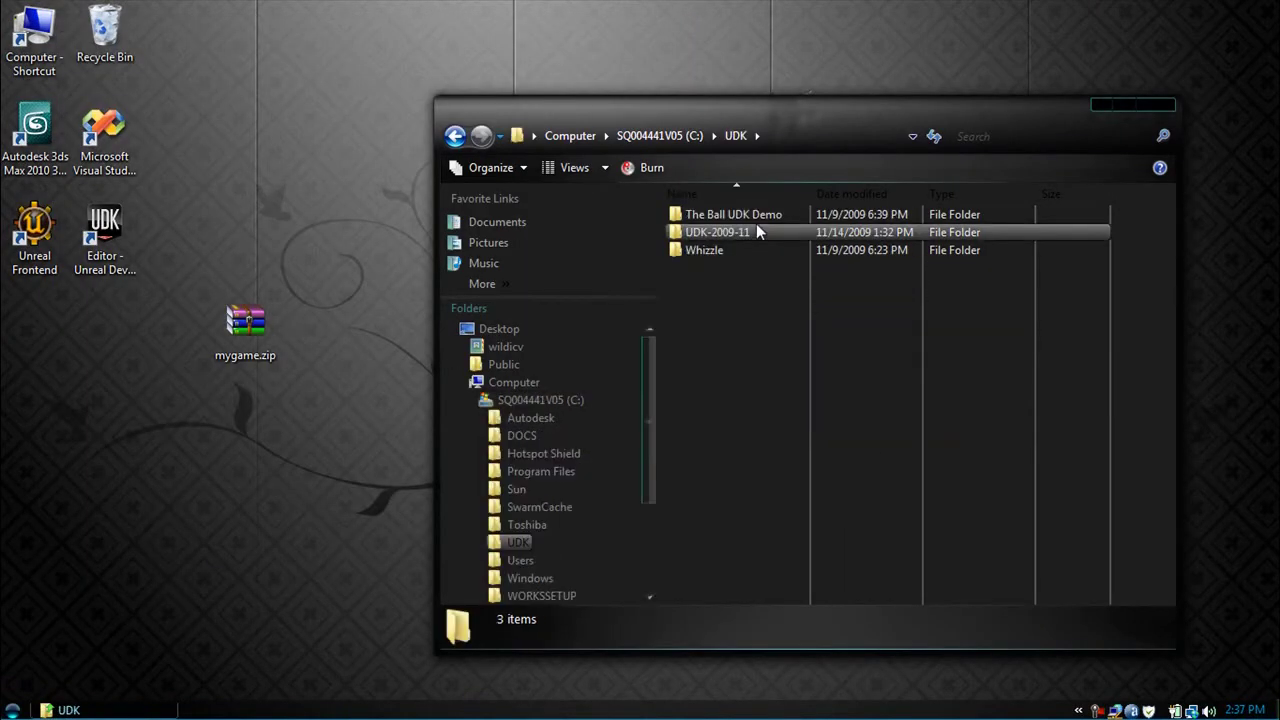
double_click(756, 225)
double_click(716, 235)
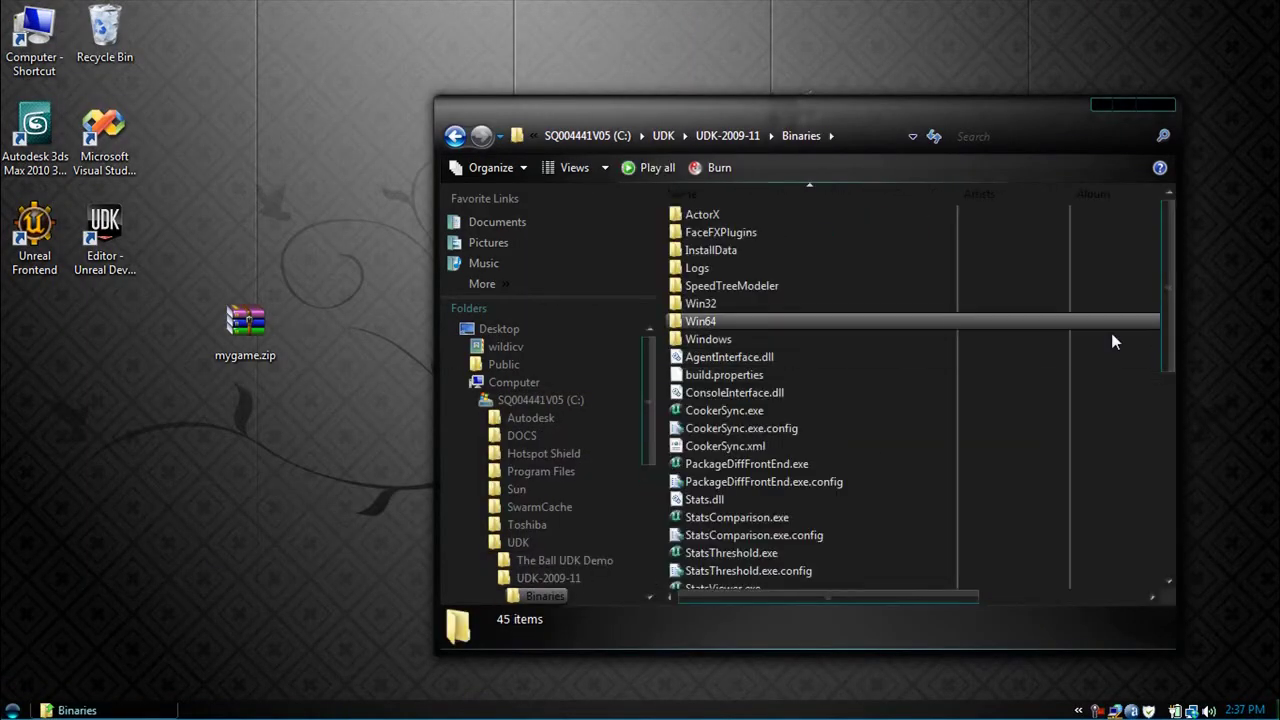
Step: Start creating a new shortcut inside the Binaries folder
drag(1171, 317, 1160, 500)
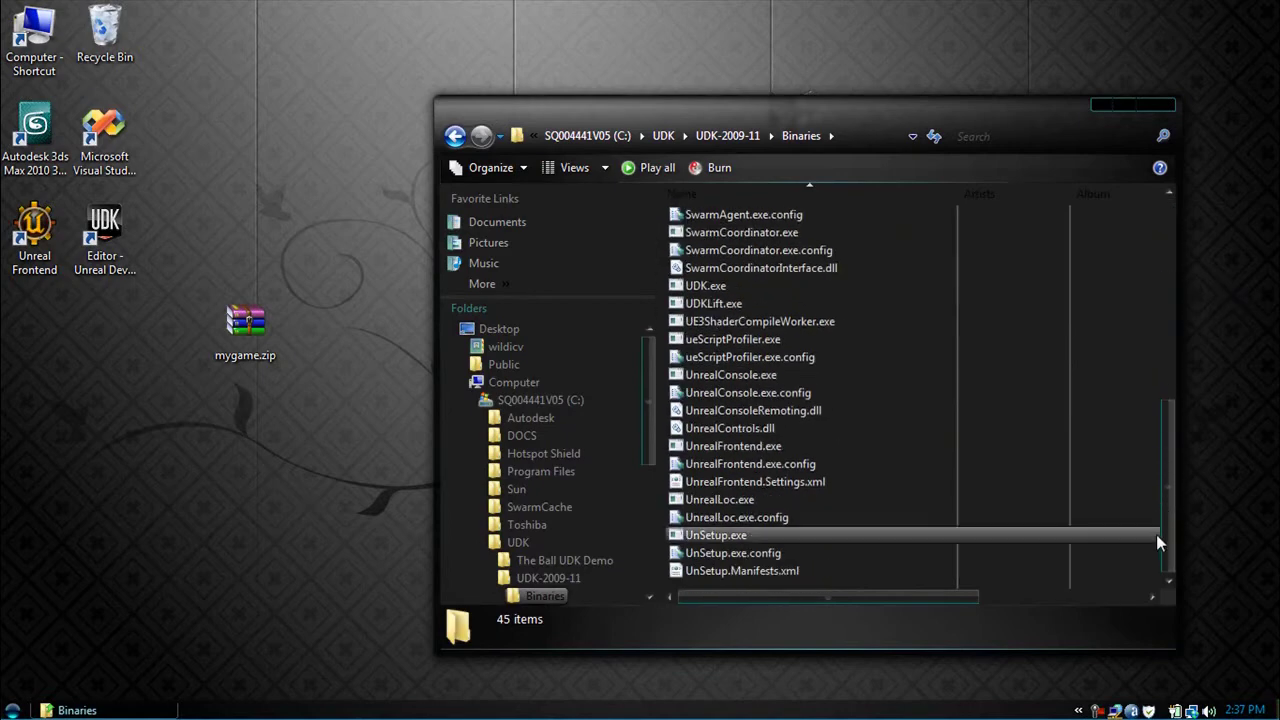
right_click(848, 597)
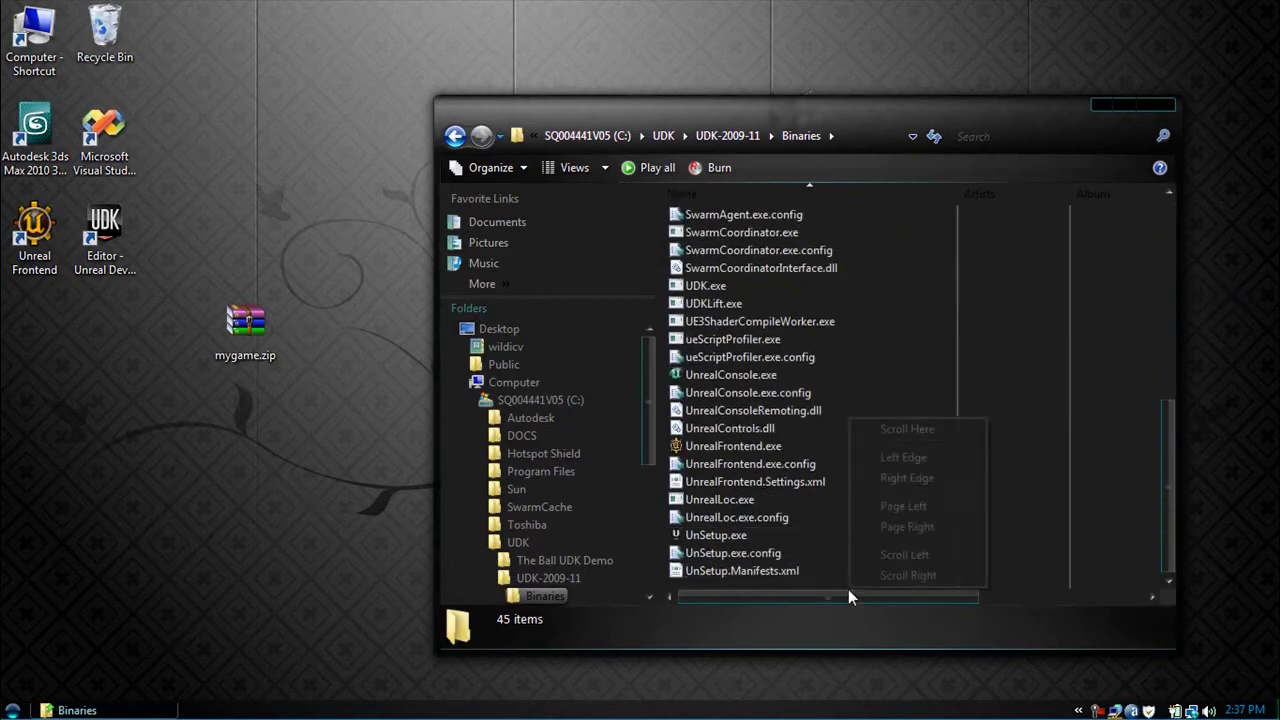
right_click(758, 572)
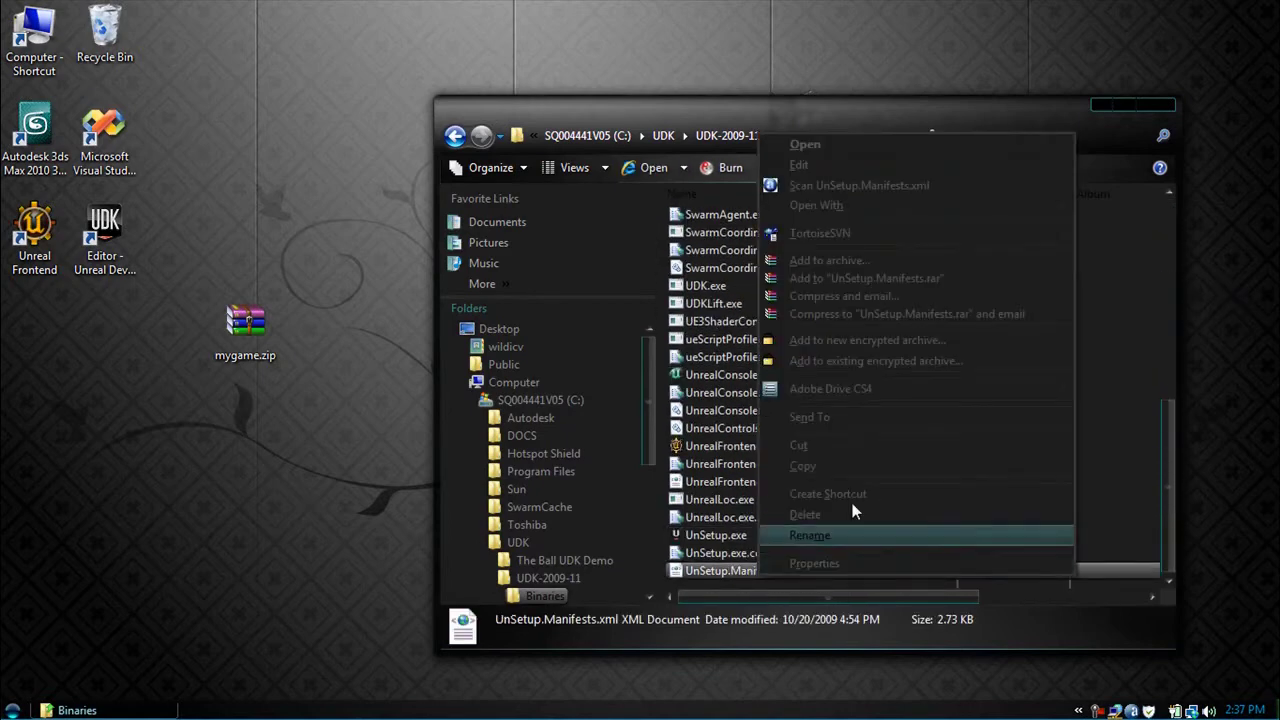
right_click(731, 575)
click(707, 583)
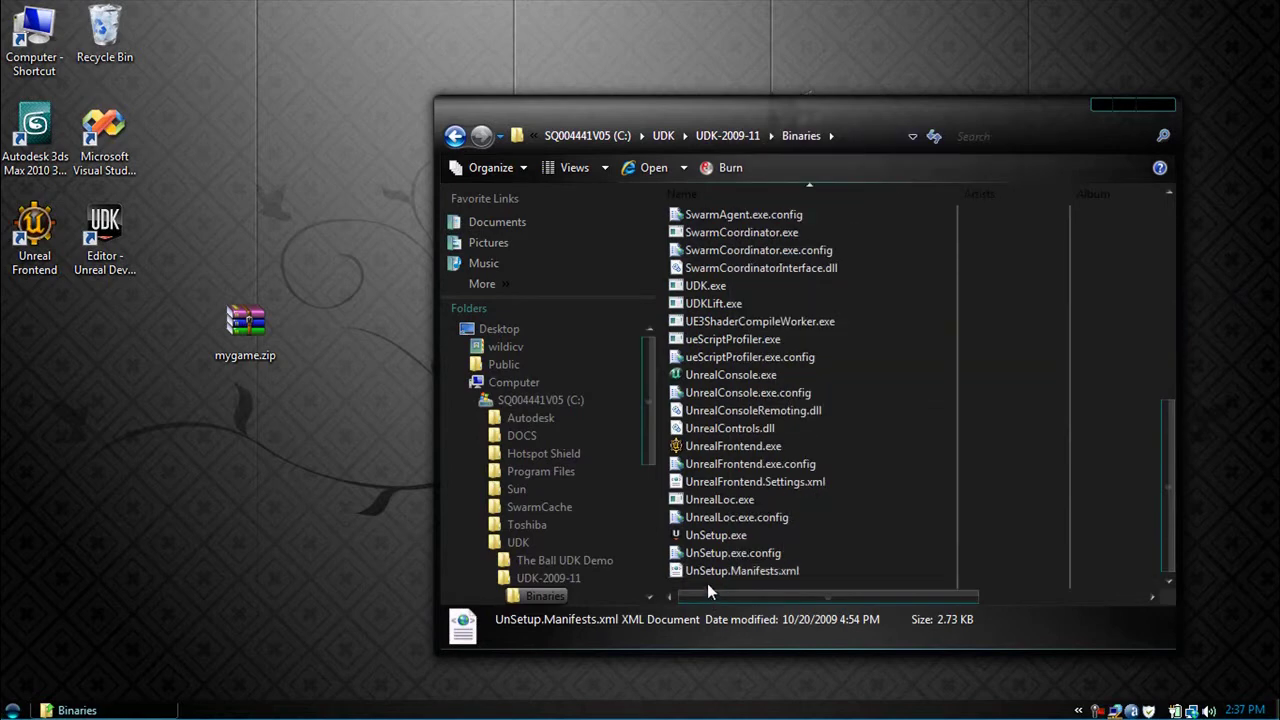
right_click(707, 583)
mouse_move(807, 544)
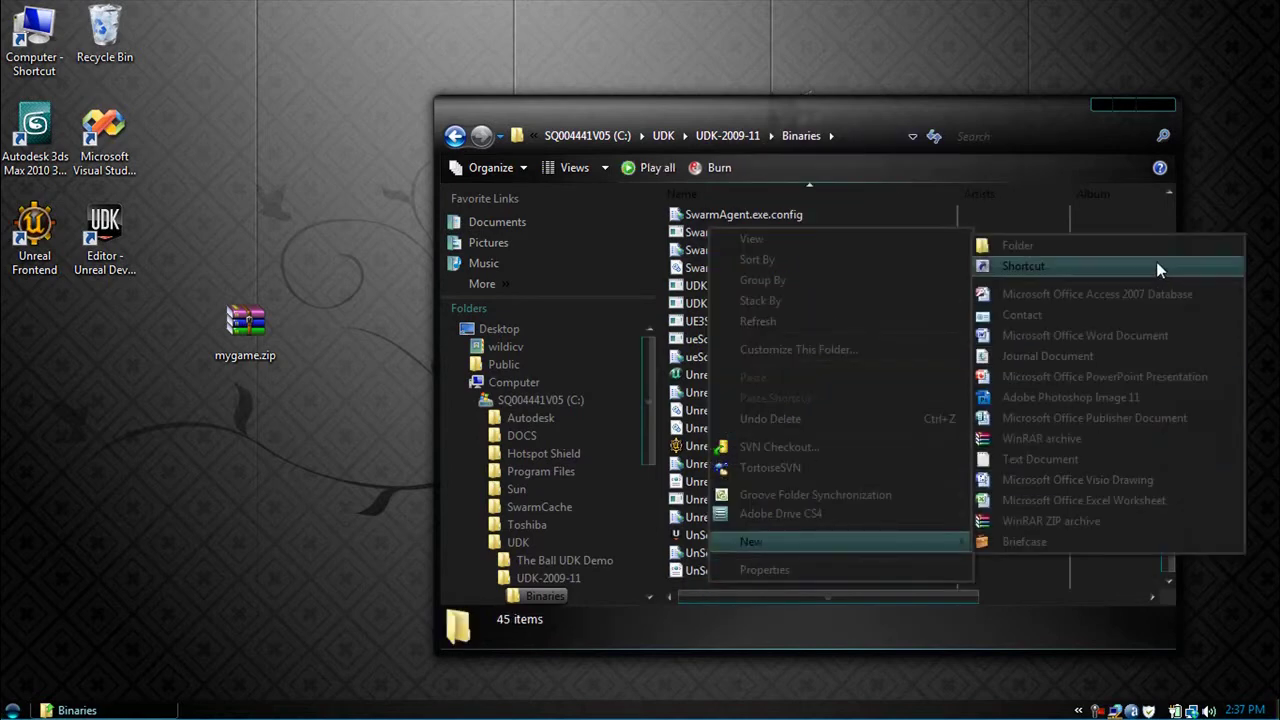
click(1156, 265)
Step: Set the new shortcut's target to UDK.exe in C:\UDK\UDK-2009-11\Binaries by browsing to it
click(819, 346)
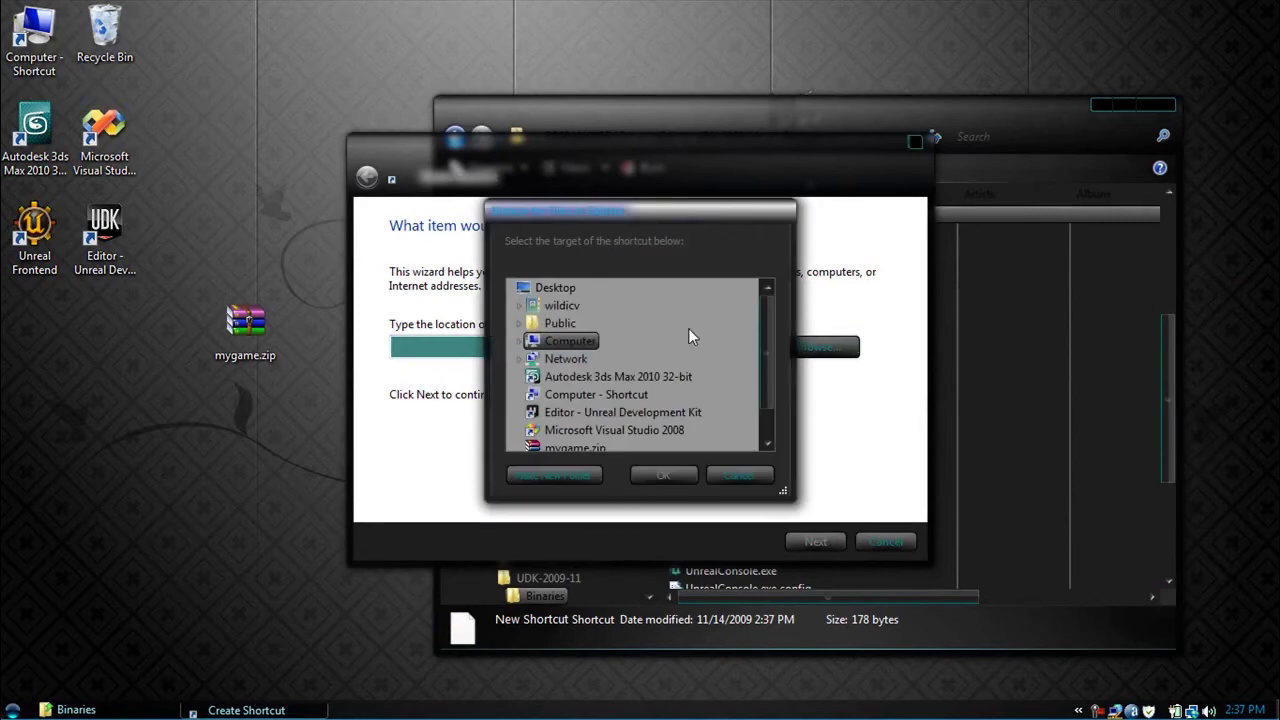
click(518, 341)
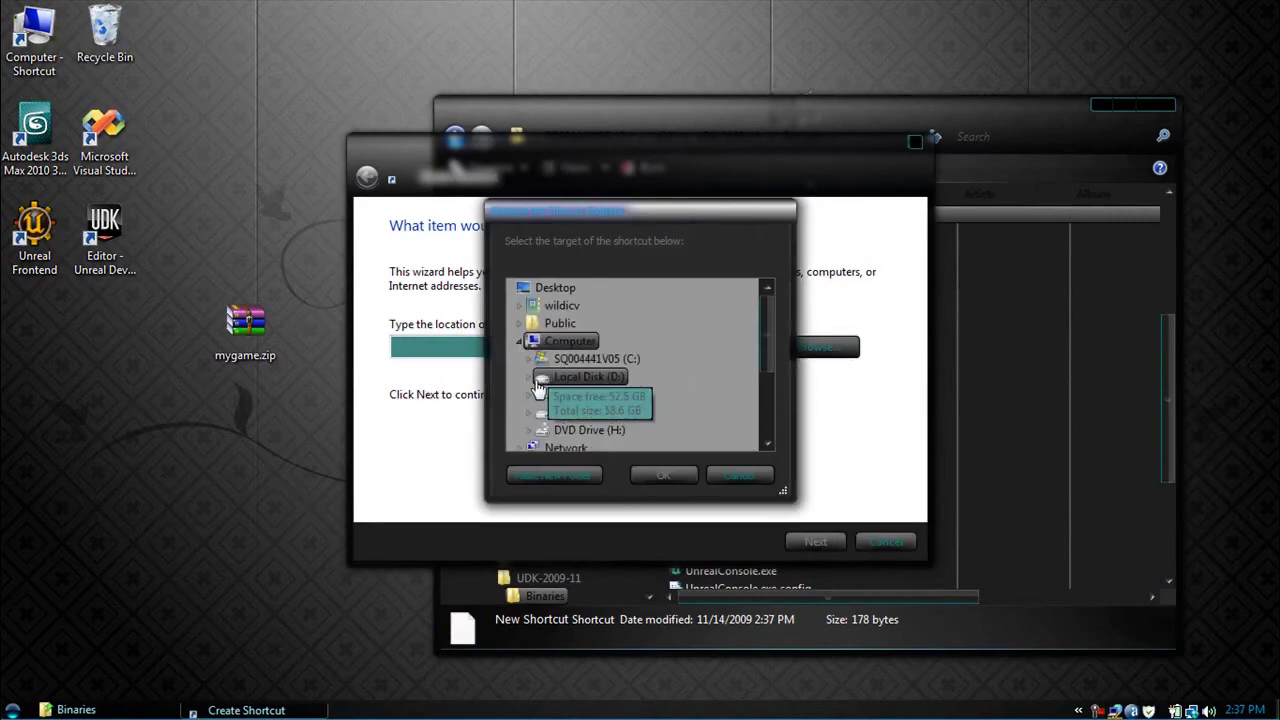
click(528, 359)
double_click(573, 429)
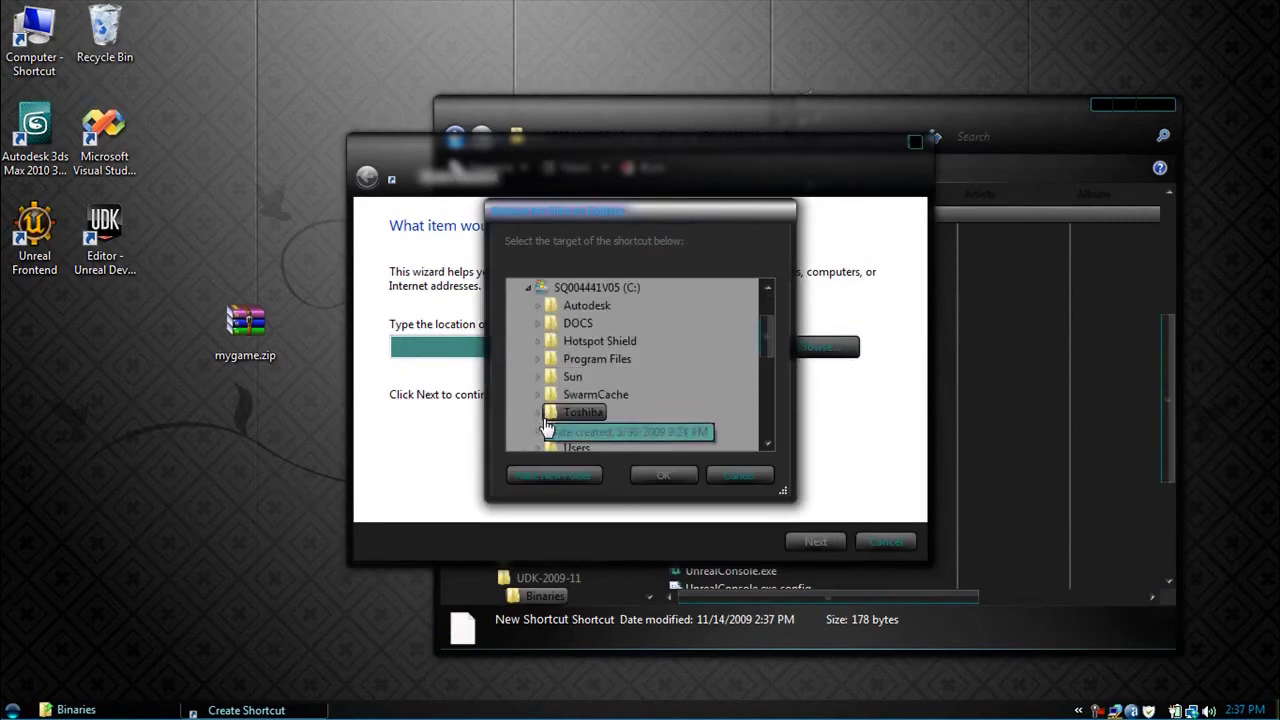
double_click(567, 412)
double_click(600, 384)
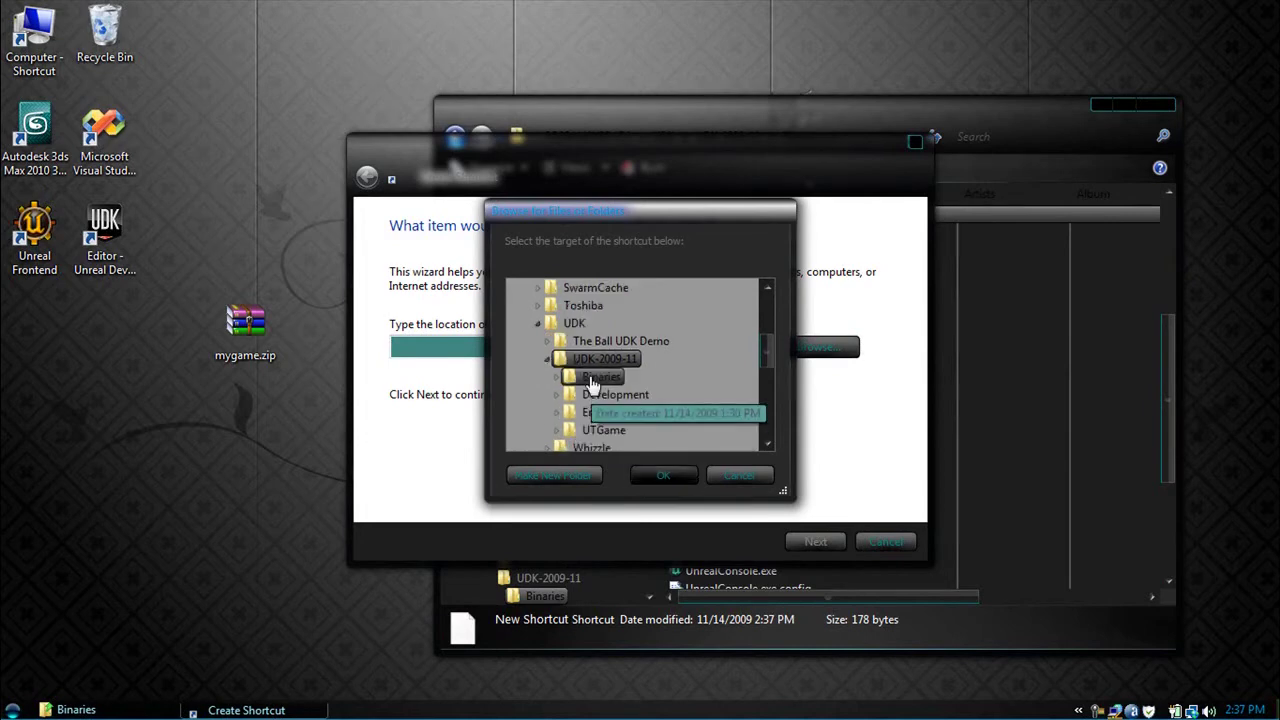
drag(773, 331, 677, 357)
click(612, 343)
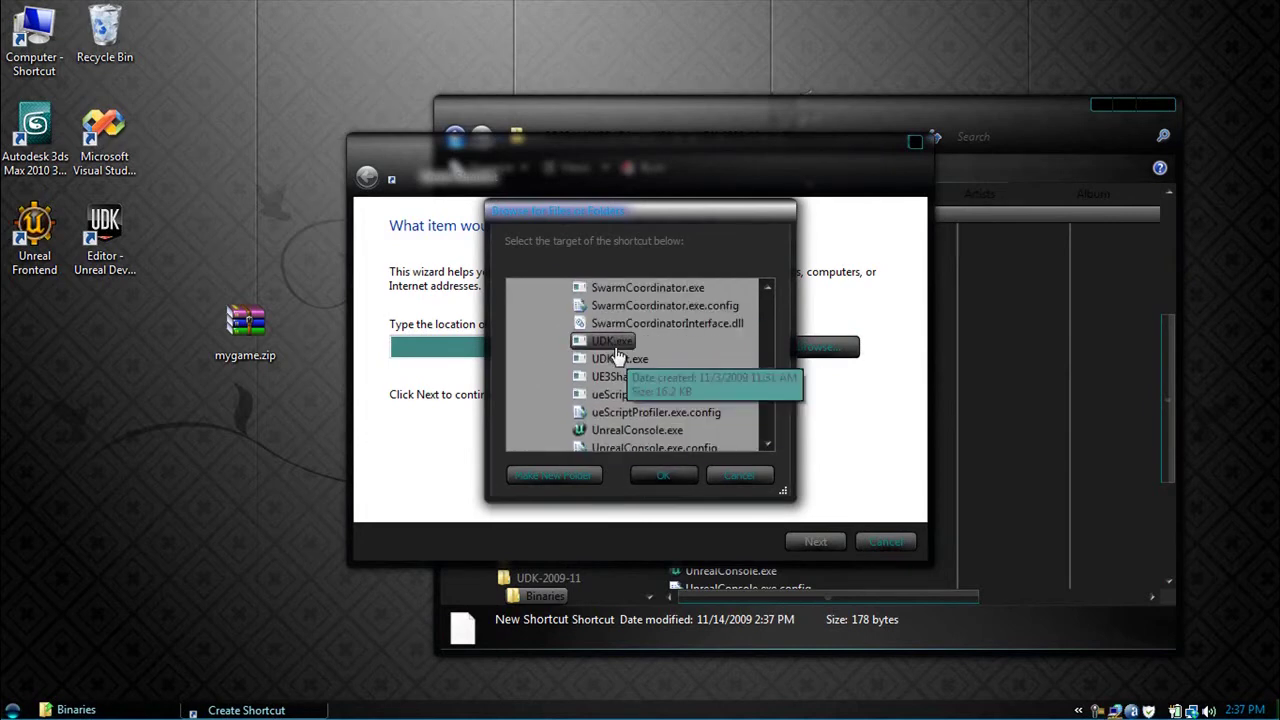
click(663, 475)
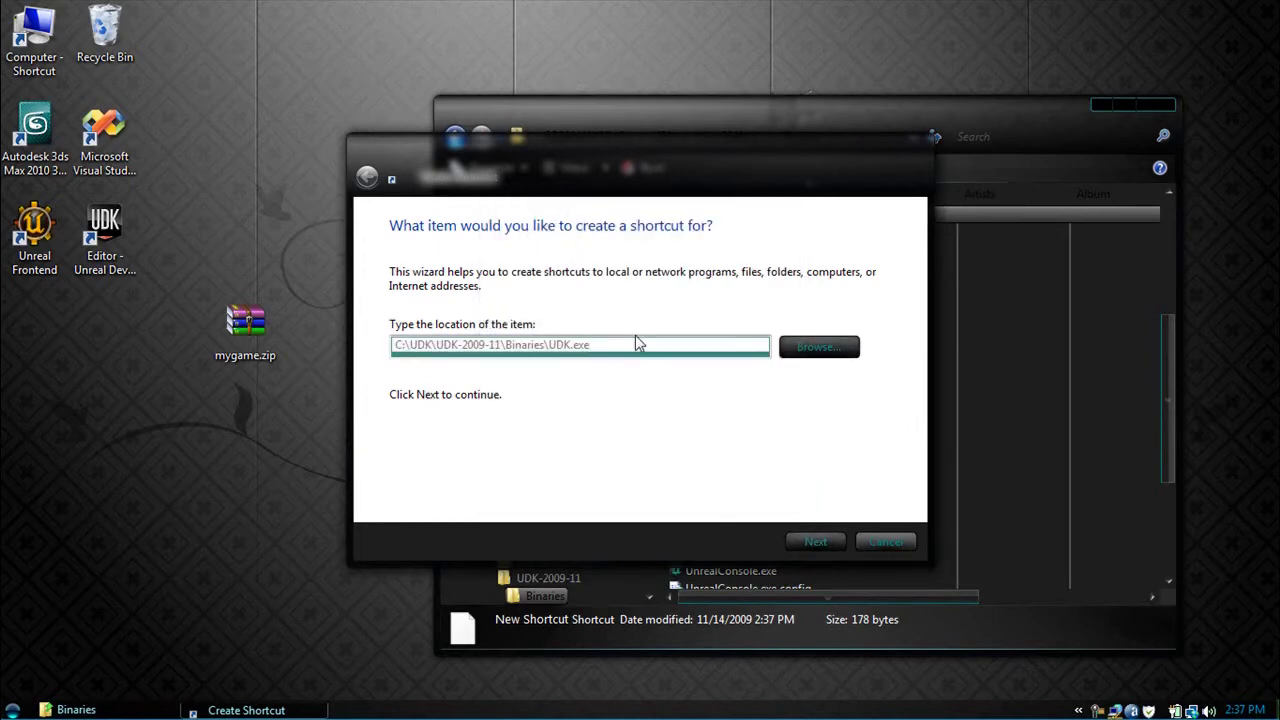
Step: Append the arguments editor -log to the shortcut target and finish the shortcut with the name Editor-Log
text(editor -log)
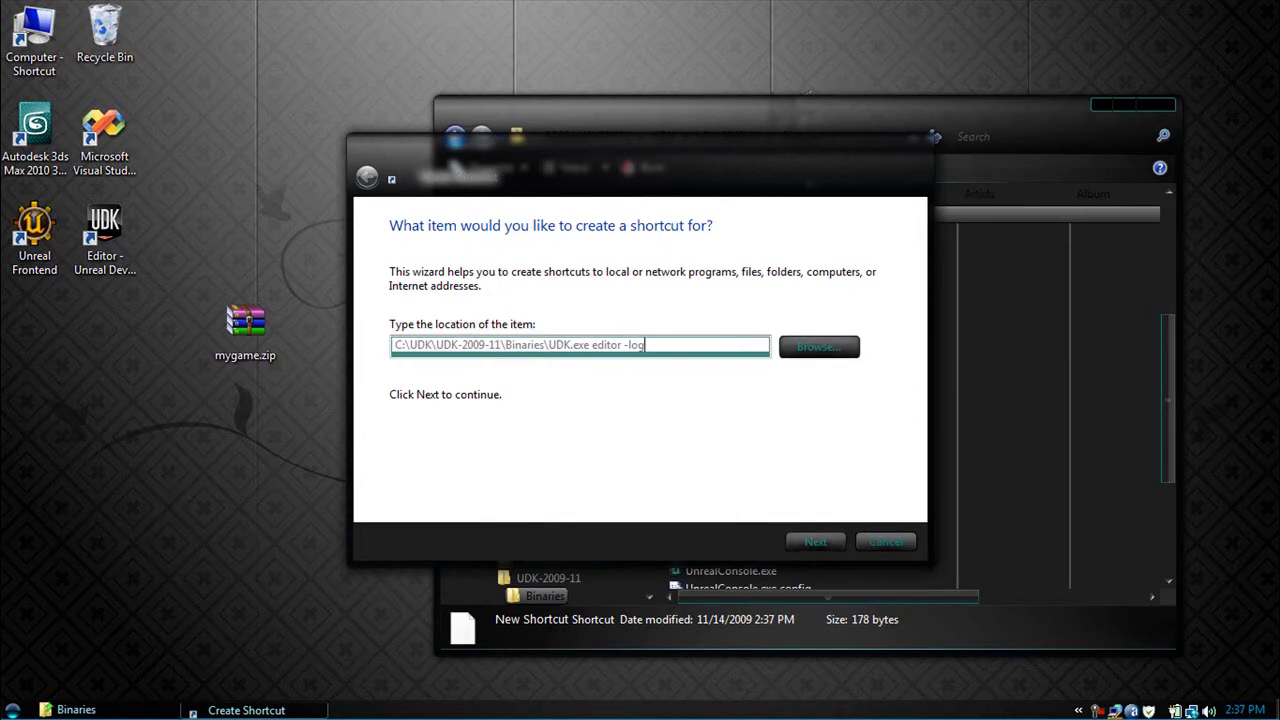
click(816, 547)
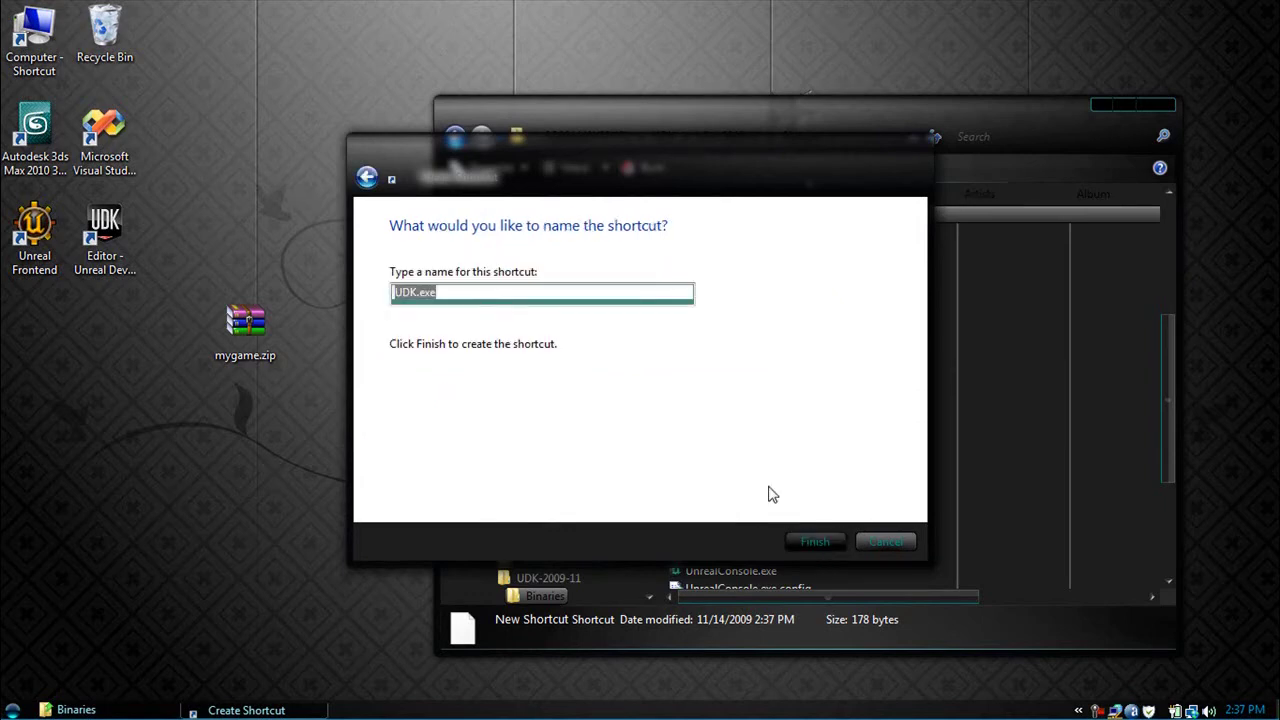
text(Editor-Log)
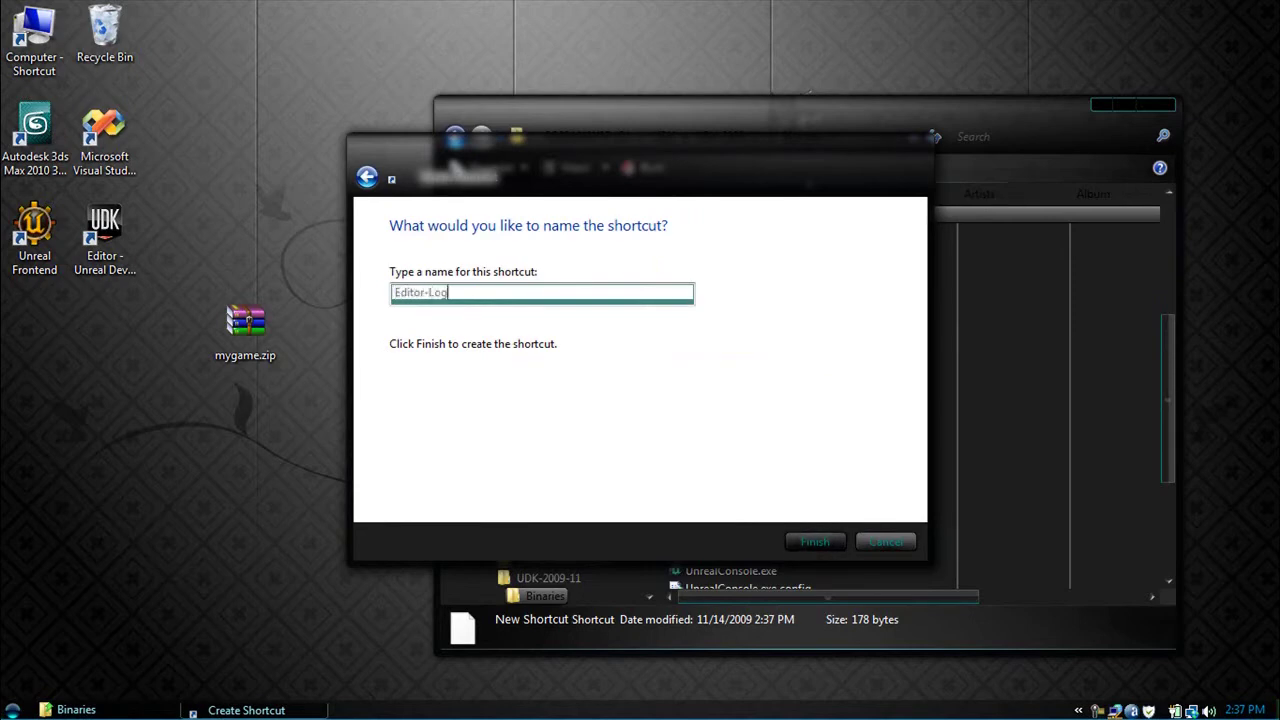
key(Return)
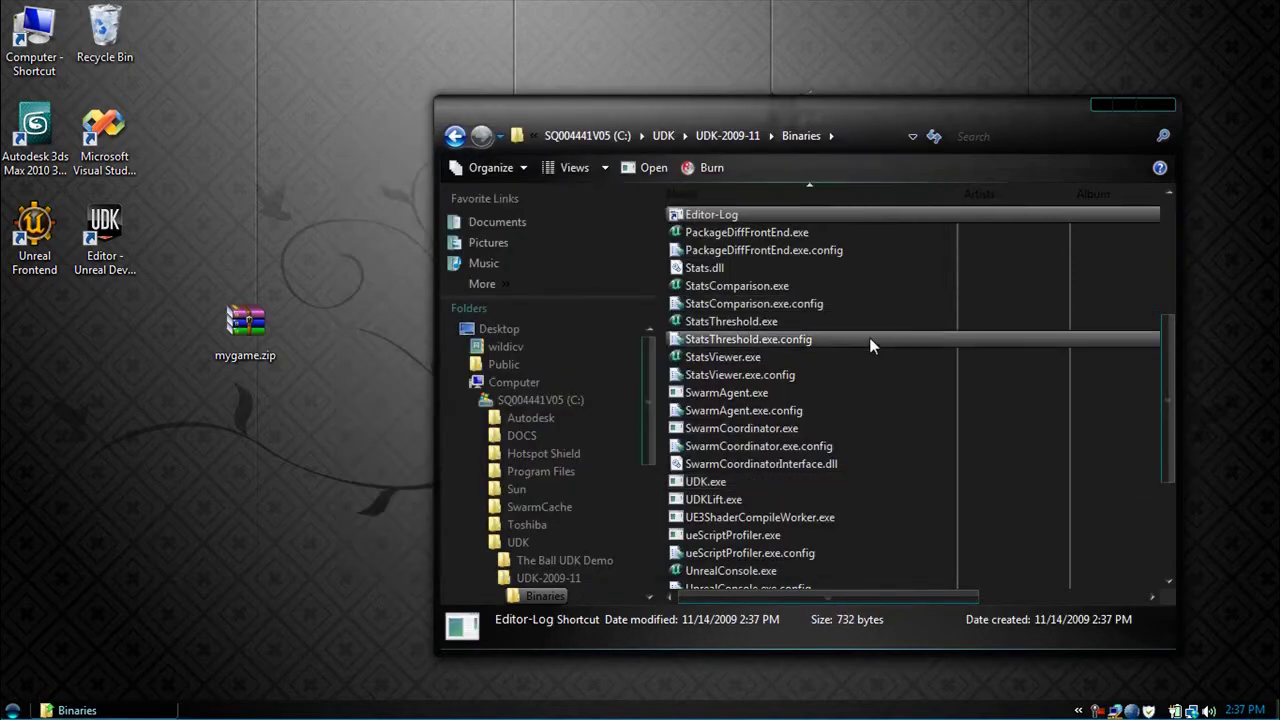
Step: Launch the editor from the Editor-Log shortcut, and clear the workspace by closing the Binaries folder window and the Start Page window
double_click(806, 214)
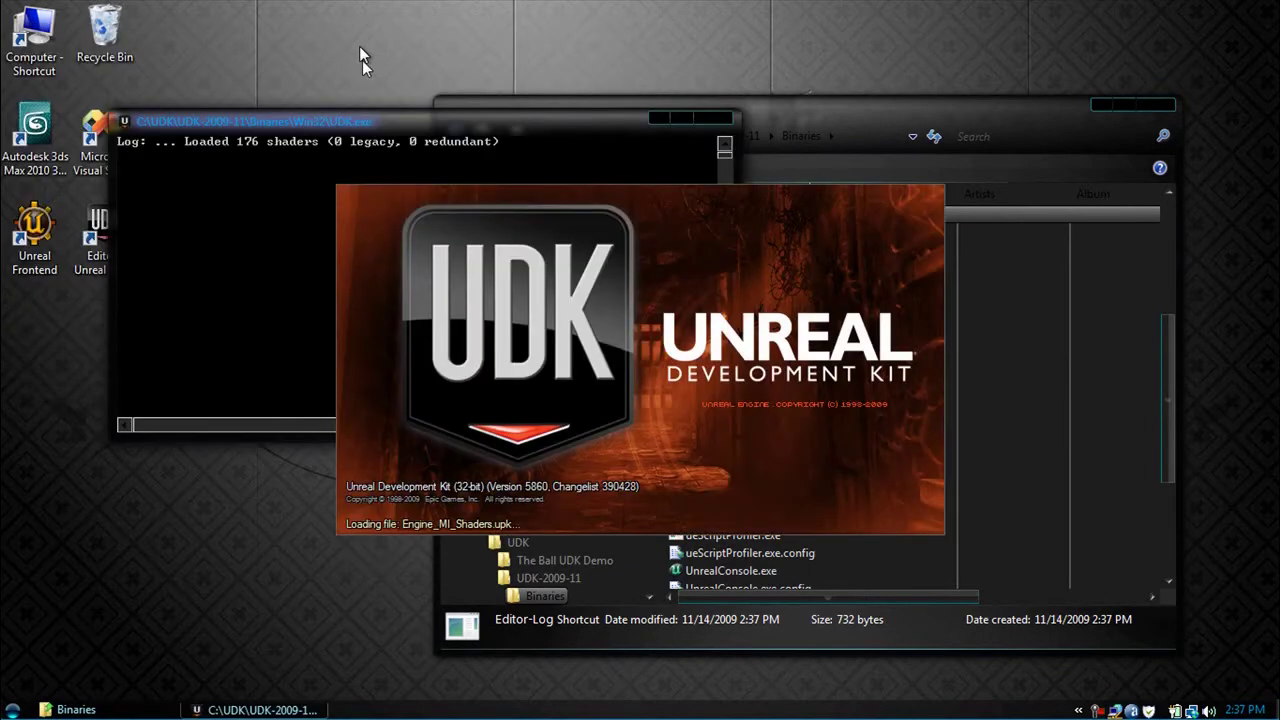
drag(343, 122, 232, 20)
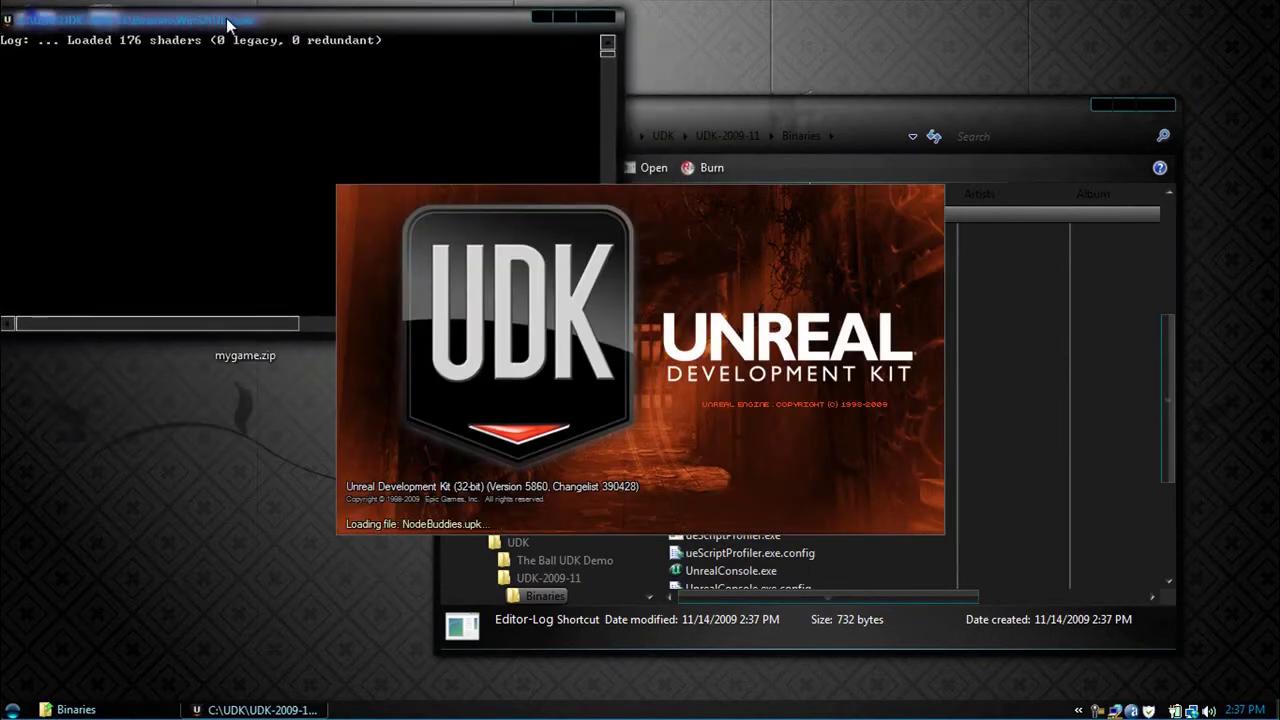
click(357, 100)
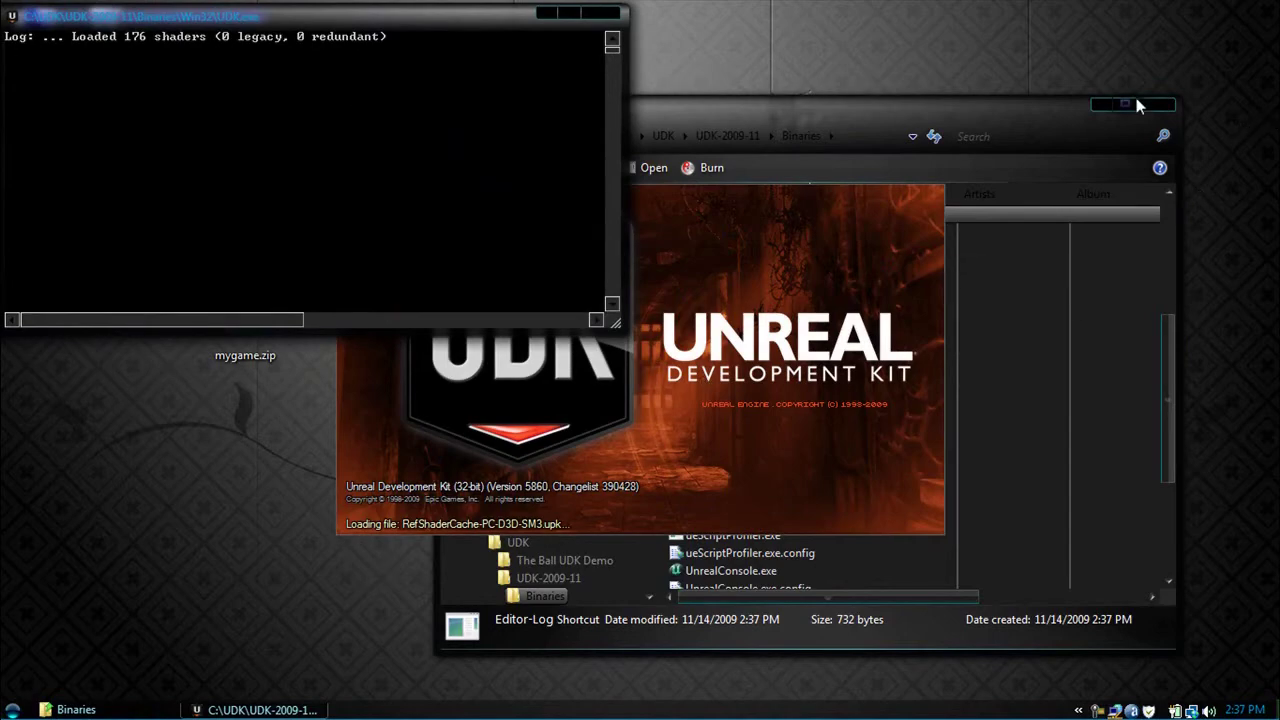
drag(774, 127, 819, 228)
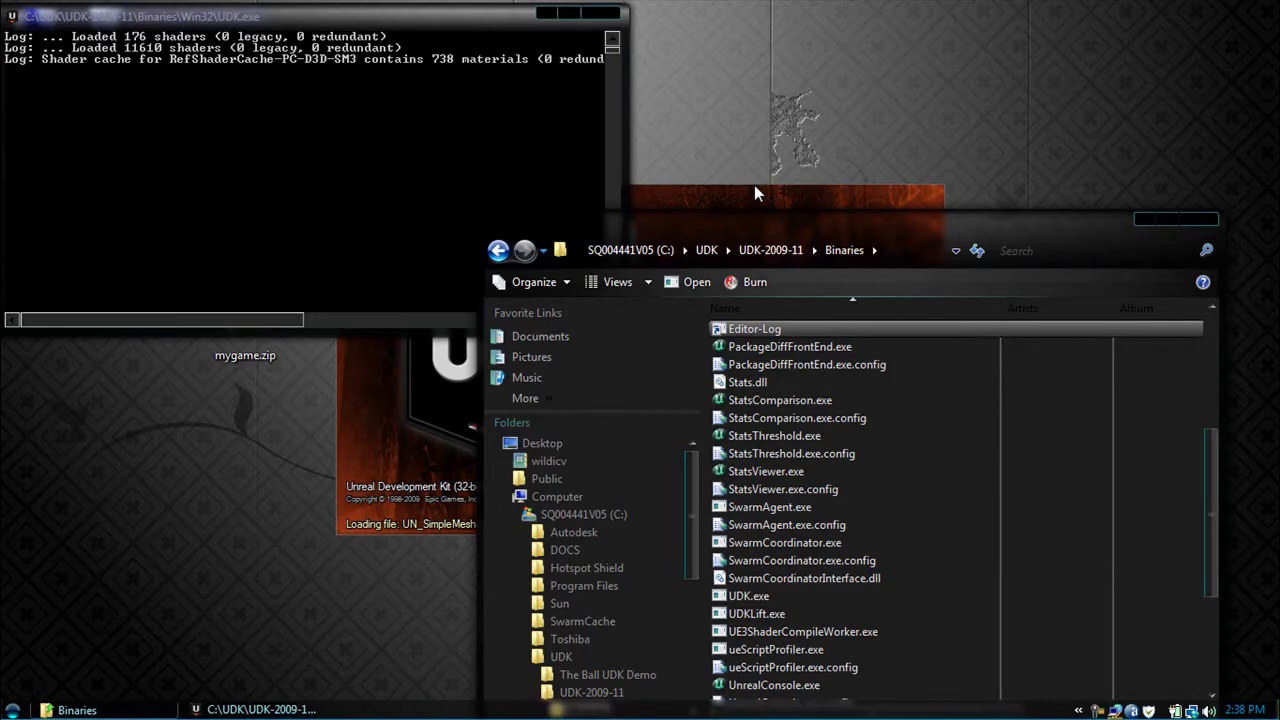
click(1206, 220)
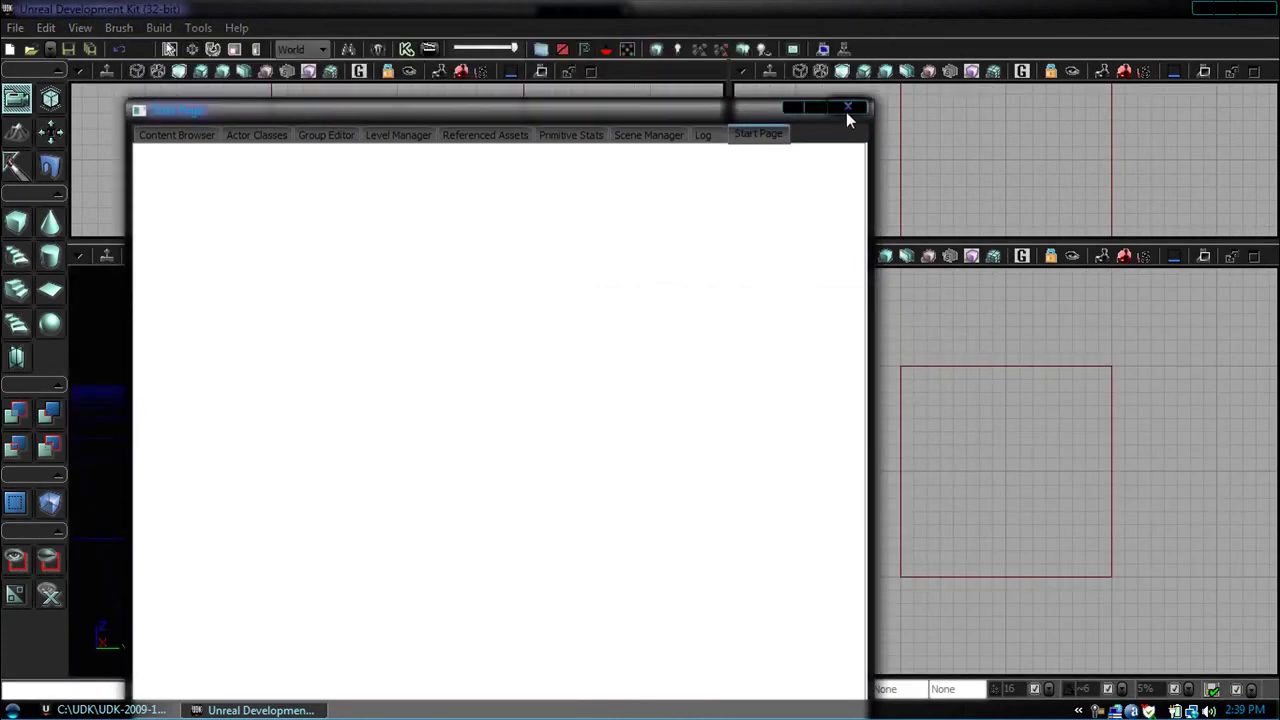
click(846, 112)
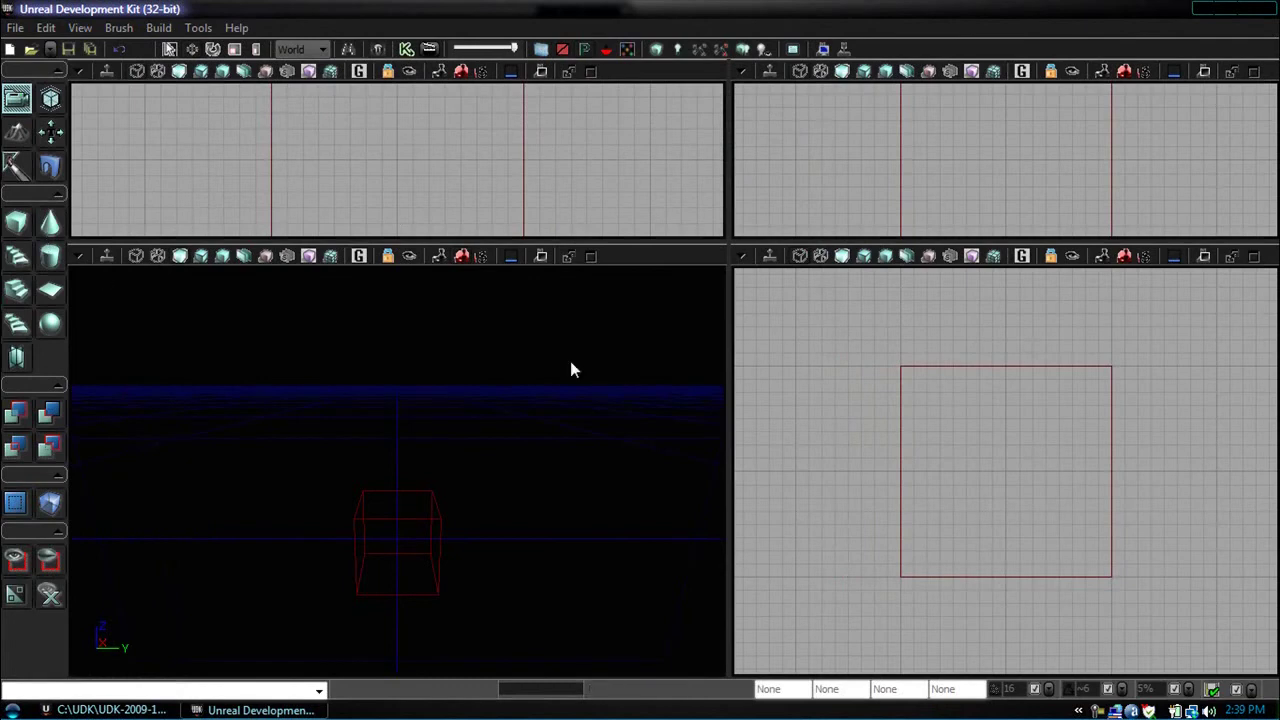
Step: Build the cube builder brush with X, Y and Z set to 1024, and close its settings
right_click(17, 224)
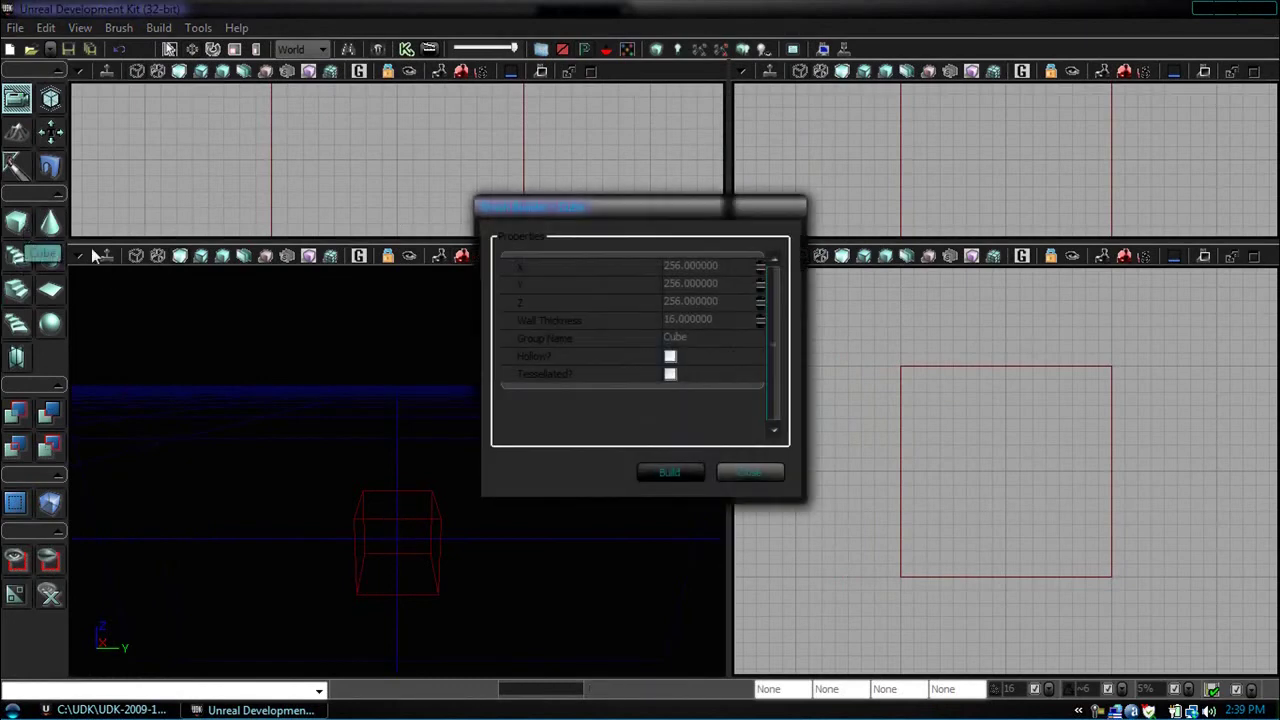
click(685, 275)
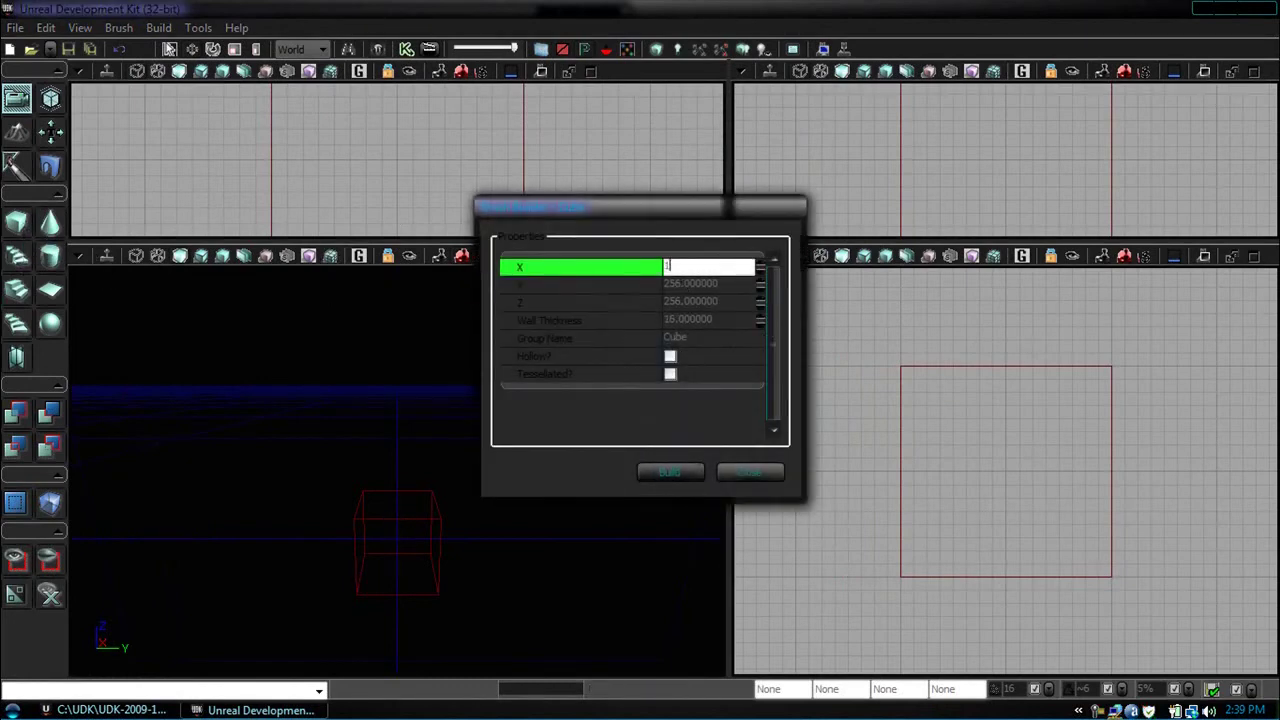
text(1024)
key(Tab)
text(1024)
key(Tab)
text(1024)
click(700, 473)
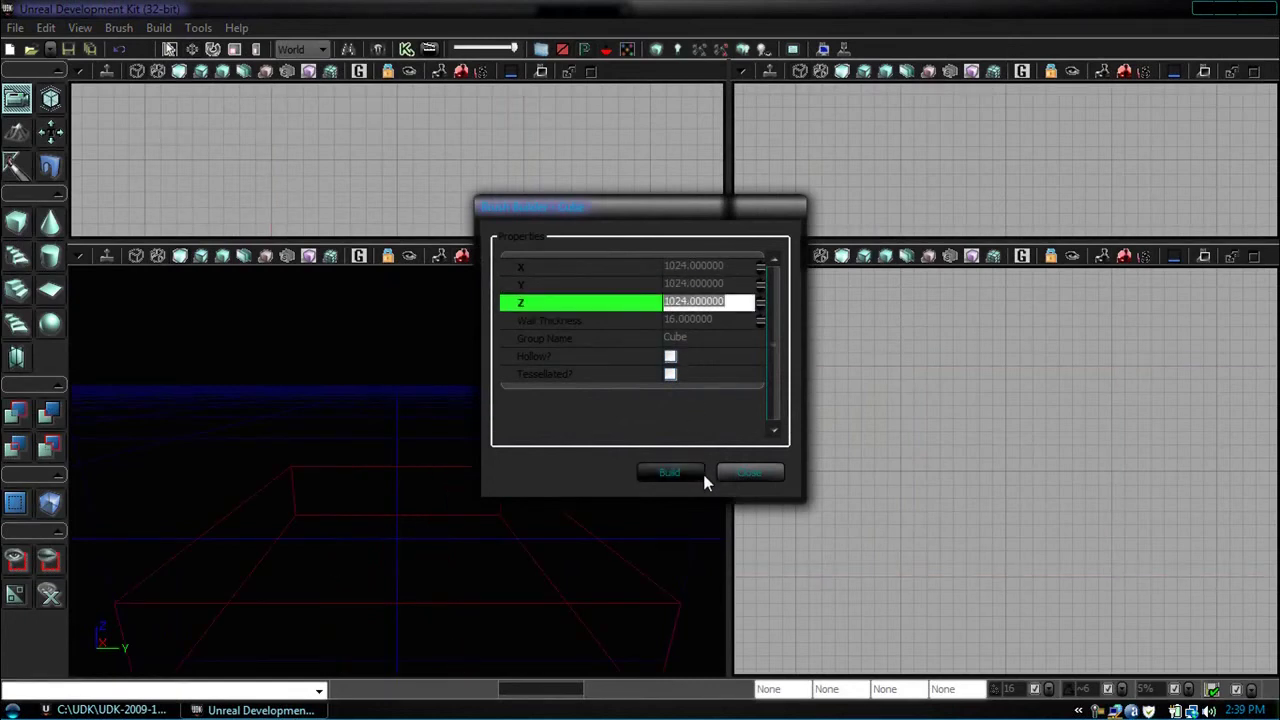
click(744, 472)
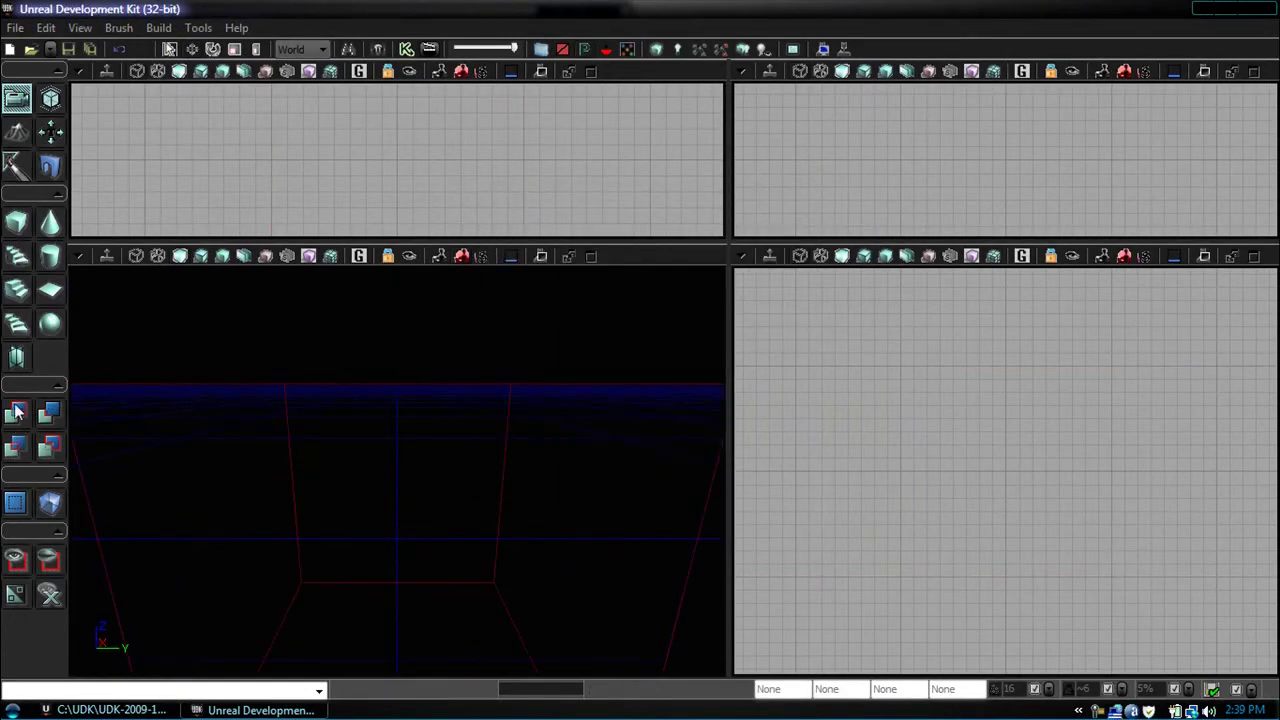
Step: Add the solid cube brush to the level with CSG Add and inspect the resulting block in the perspective view
click(17, 412)
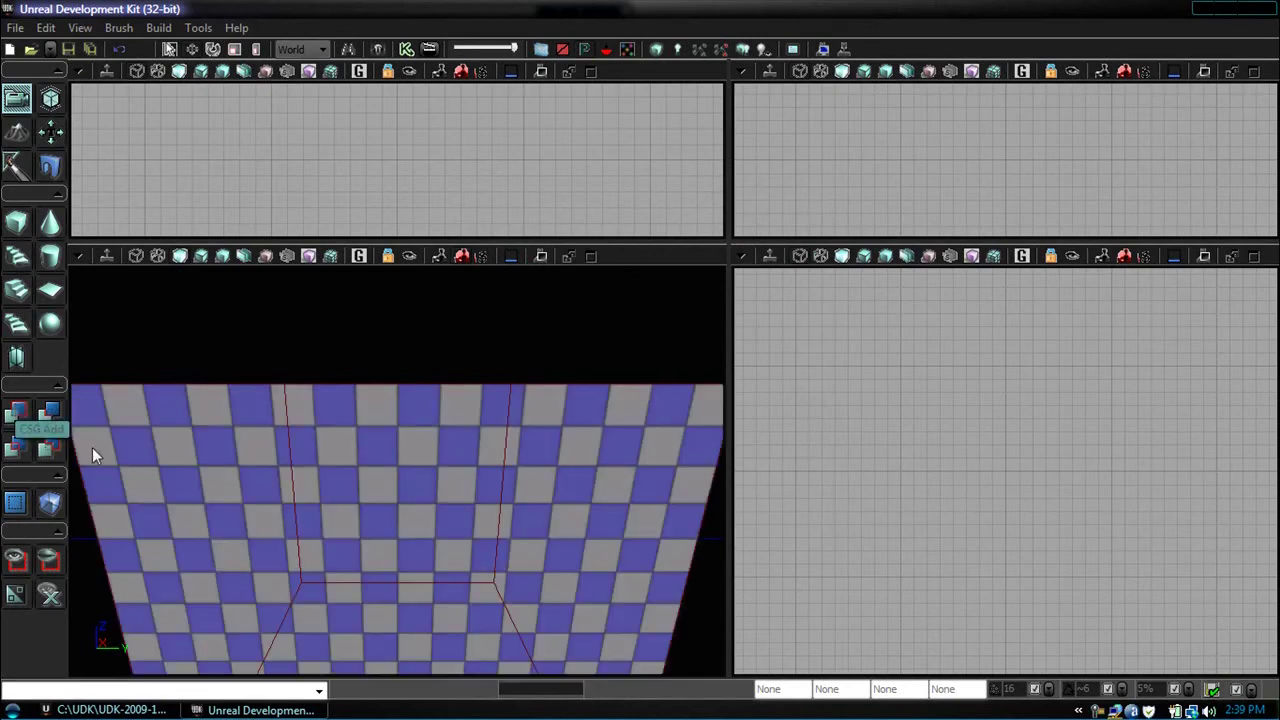
drag(338, 577, 337, 358)
right_click(337, 358)
key(Escape)
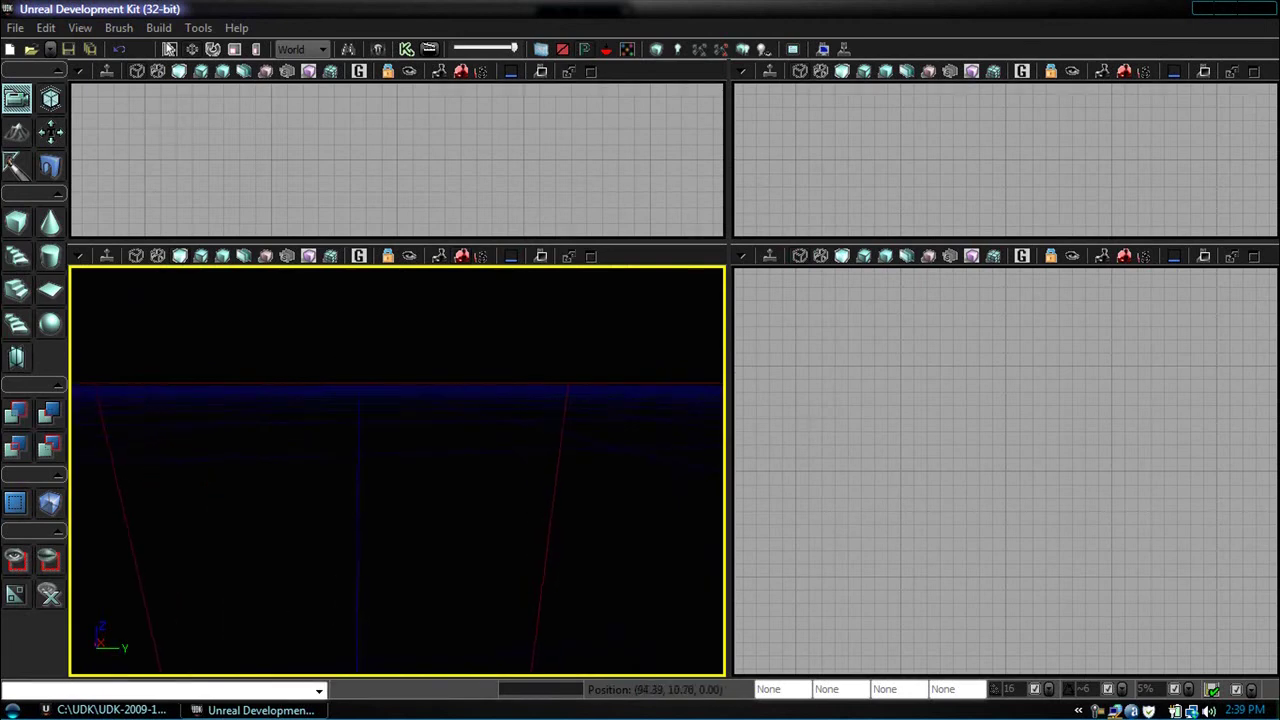
mouse_move(329, 497)
mouse_down()
mouse_move(329, 400)
mouse_move(329, 497)
mouse_up()
right_drag(329, 497, 355, 470)
mouse_move(355, 470)
mouse_down()
mouse_move(332, 406)
mouse_move(332, 462)
mouse_move(237, 311)
mouse_up()
Step: Create a new level, discarding the changes to the untitled one
click(9, 50)
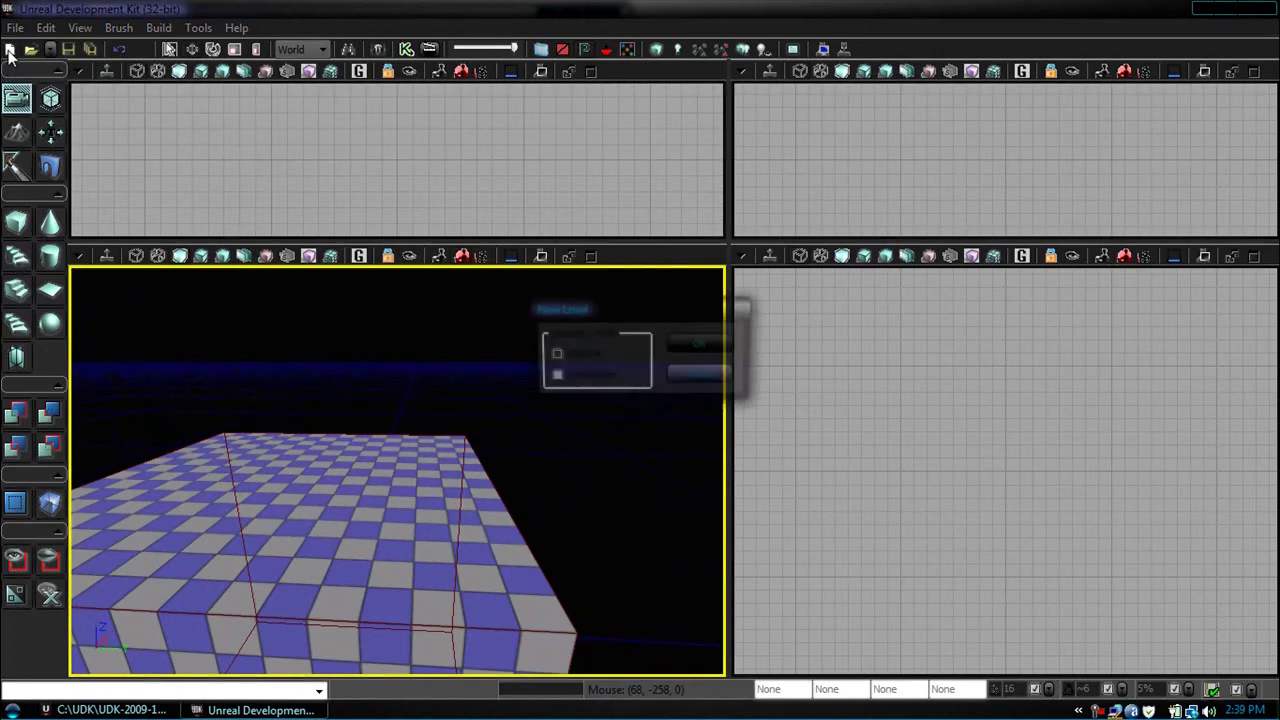
click(692, 348)
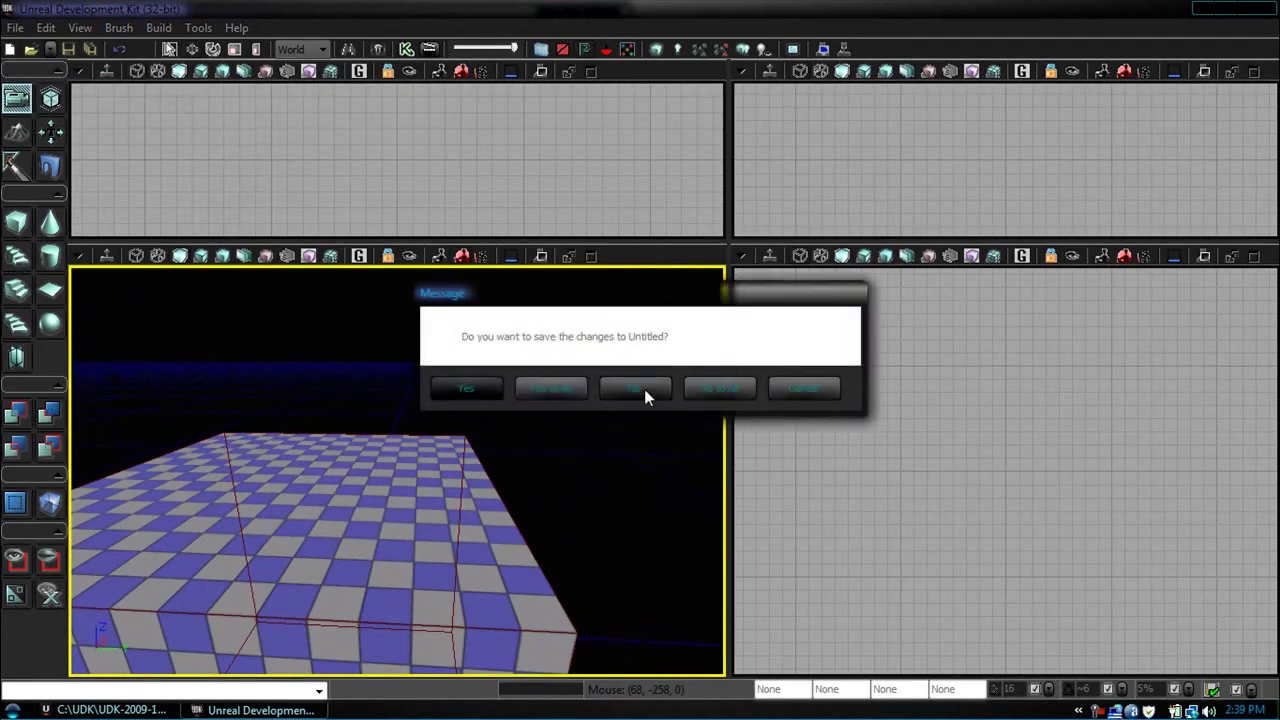
click(711, 398)
drag(293, 491, 128, 297)
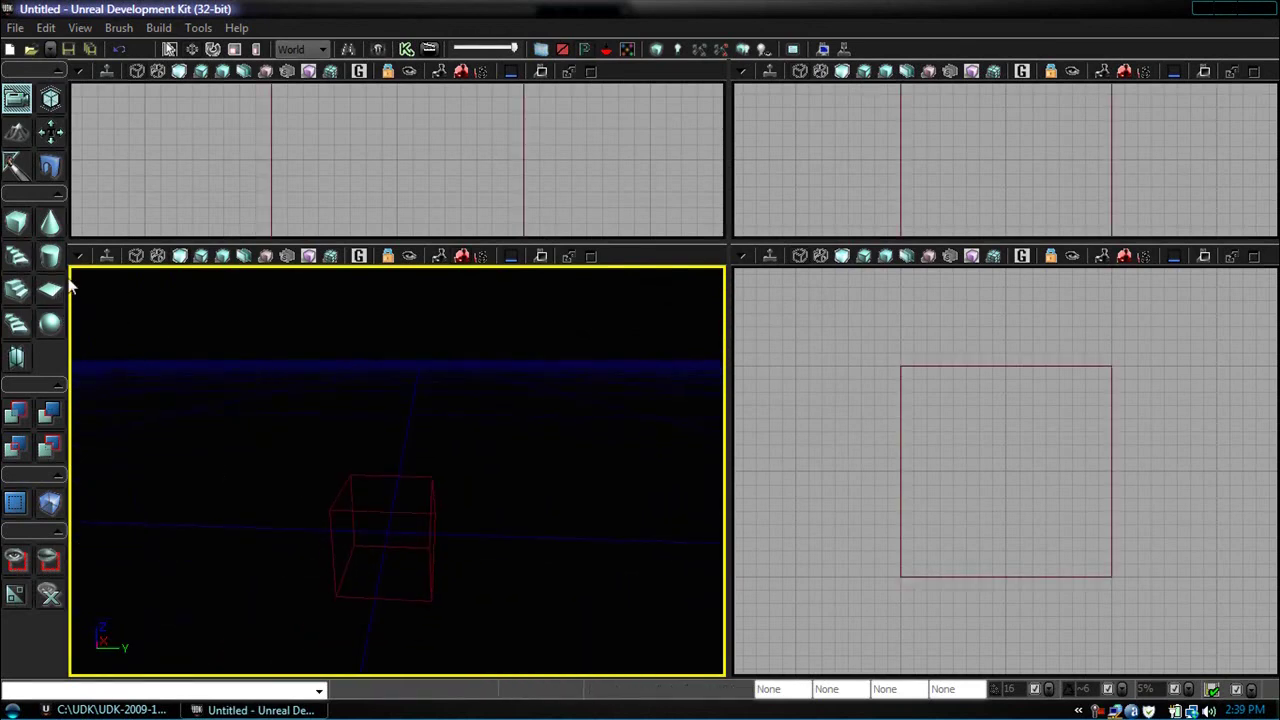
Step: Build the cube builder brush in the new level at 1024 units in X, Y and Z, and close its settings
right_click(16, 222)
click(672, 471)
click(750, 472)
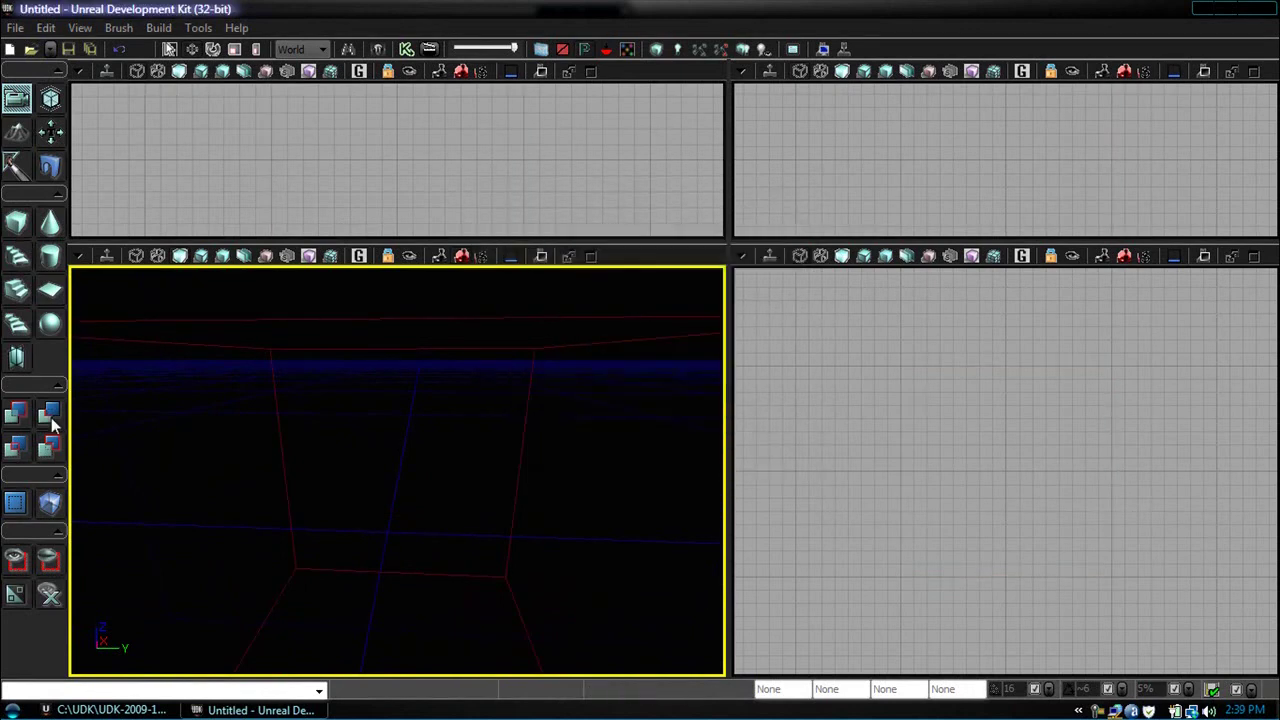
Step: Rebuild the cube brush with the Hollow option enabled, and add it to the level as a room with CSG Add
right_click(16, 222)
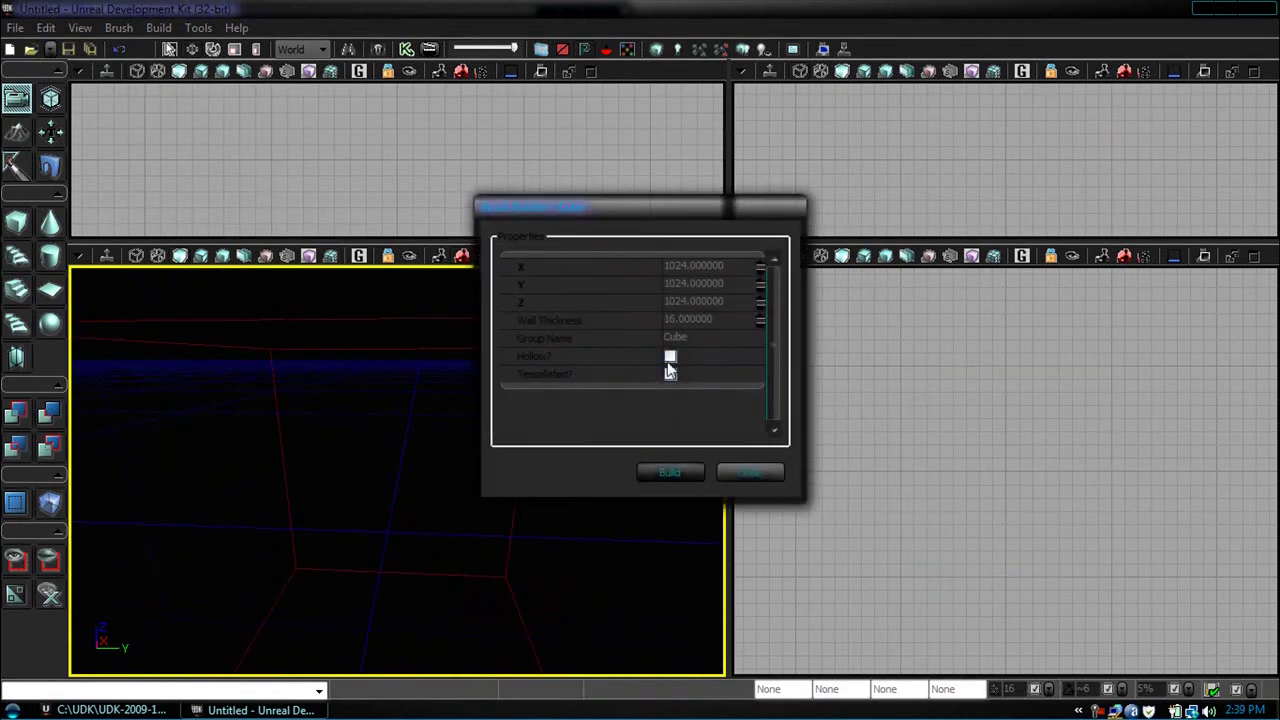
click(670, 360)
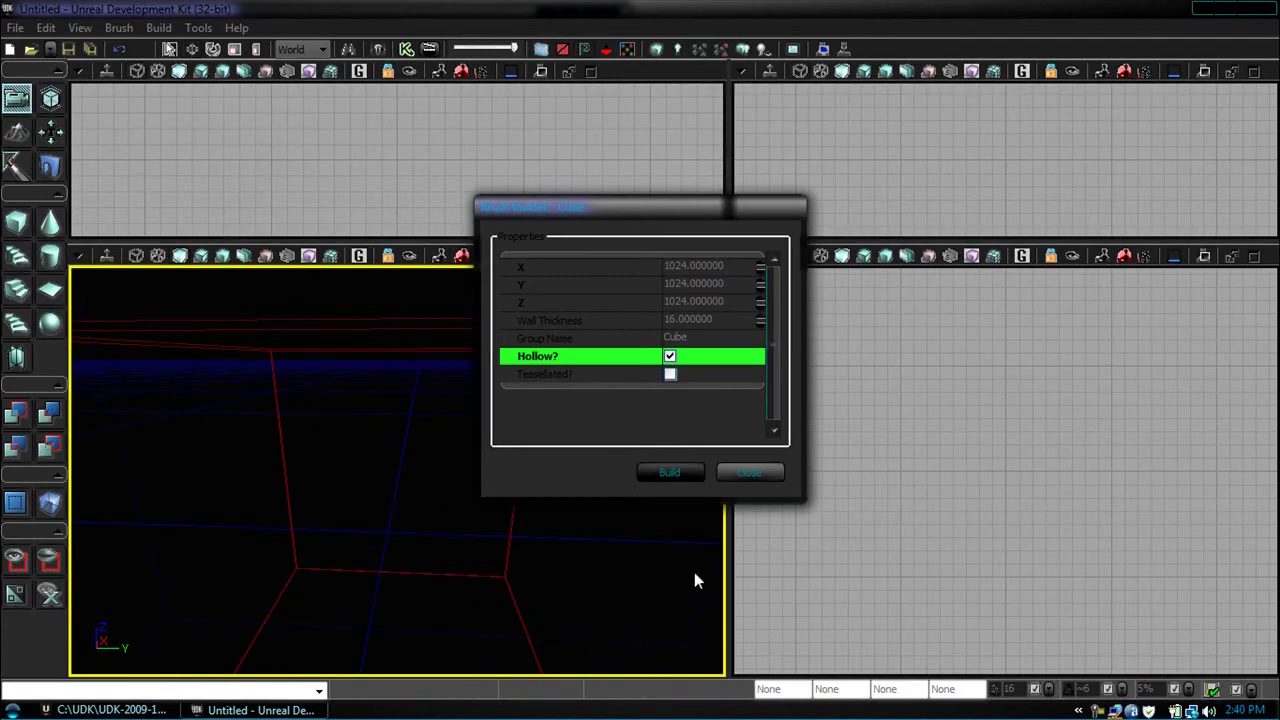
click(729, 475)
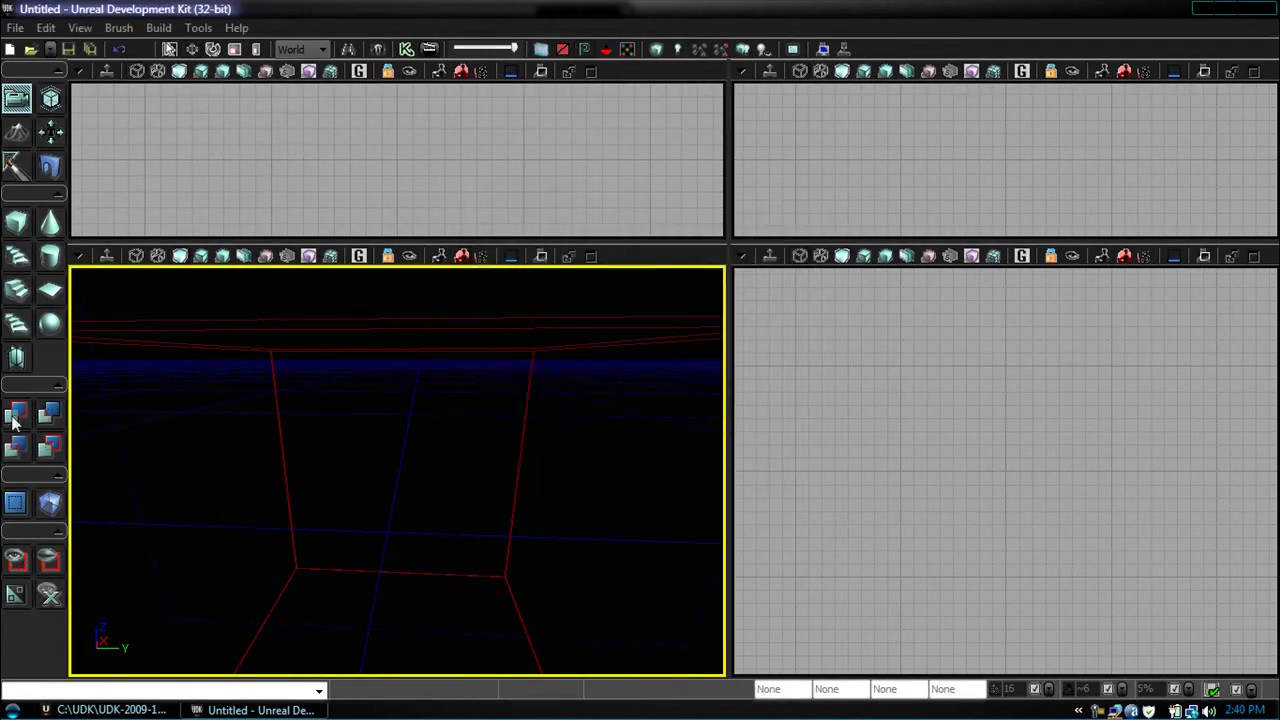
click(16, 413)
mouse_move(434, 537)
right_down()
mouse_move(434, 490)
mouse_move(434, 585)
mouse_move(463, 535)
right_up()
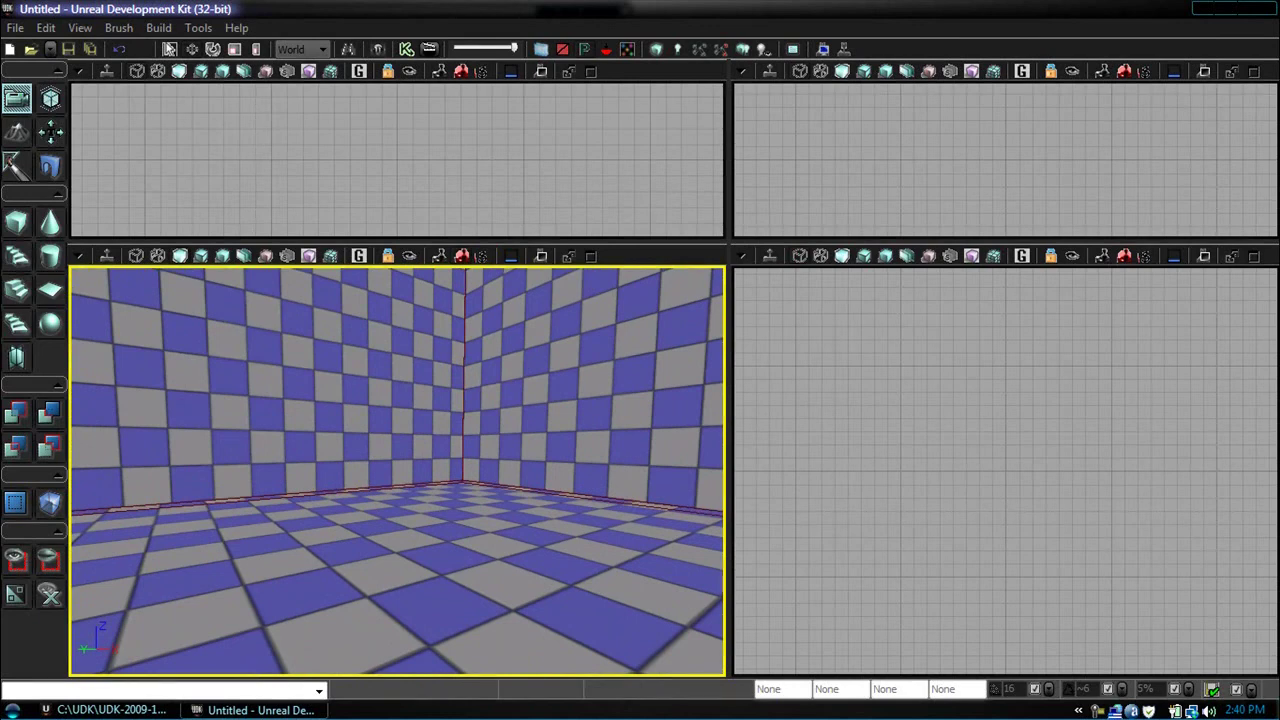
Step: Add a PlayerStart actor on the floor of the room
right_click(374, 488)
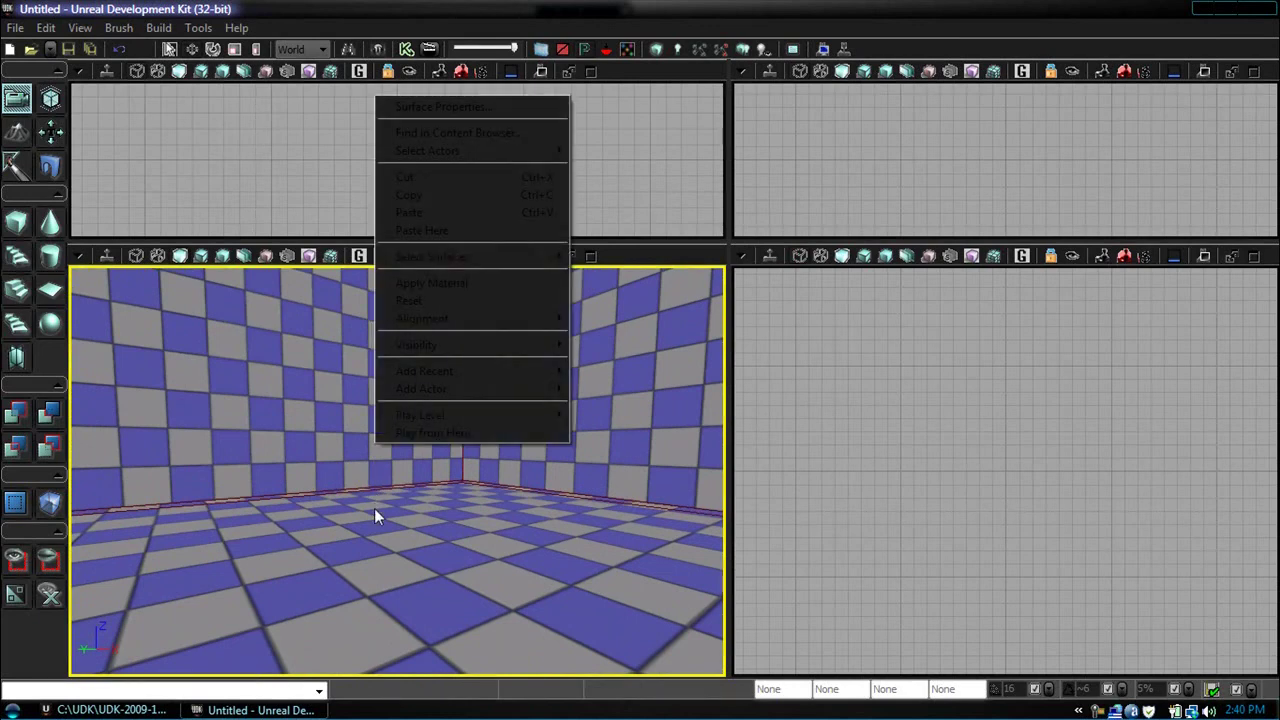
click(374, 508)
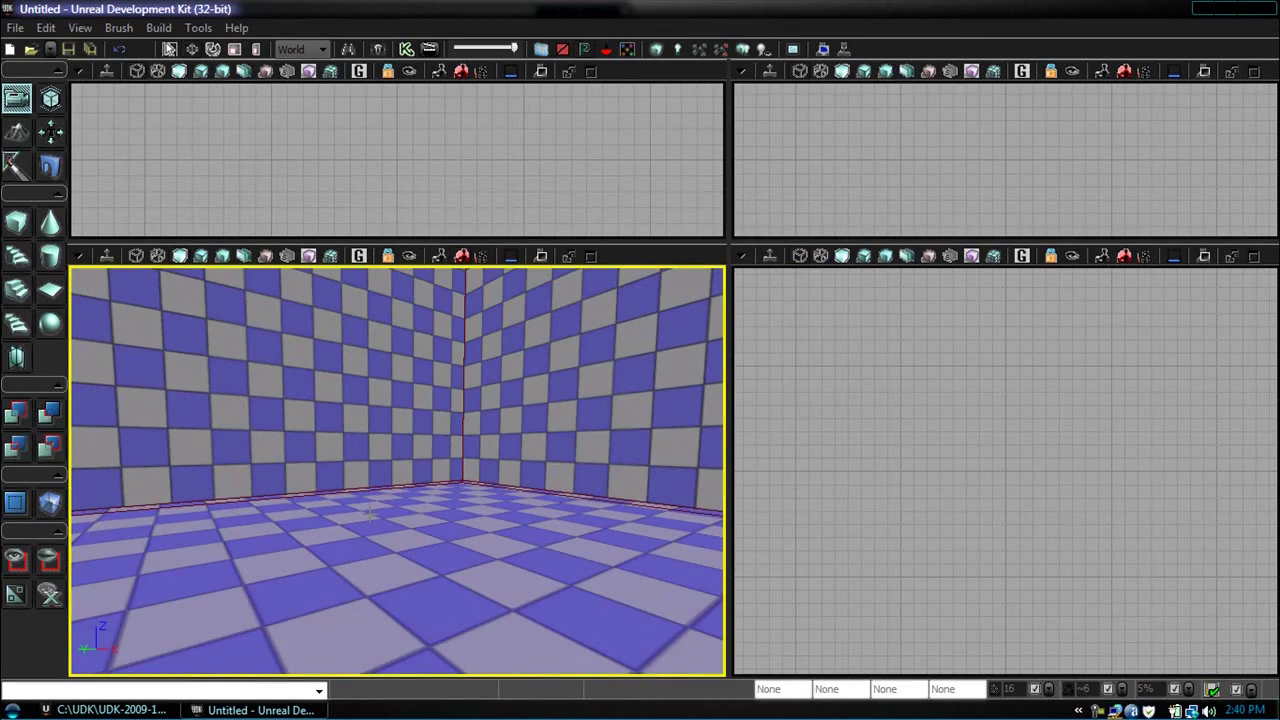
right_click(358, 519)
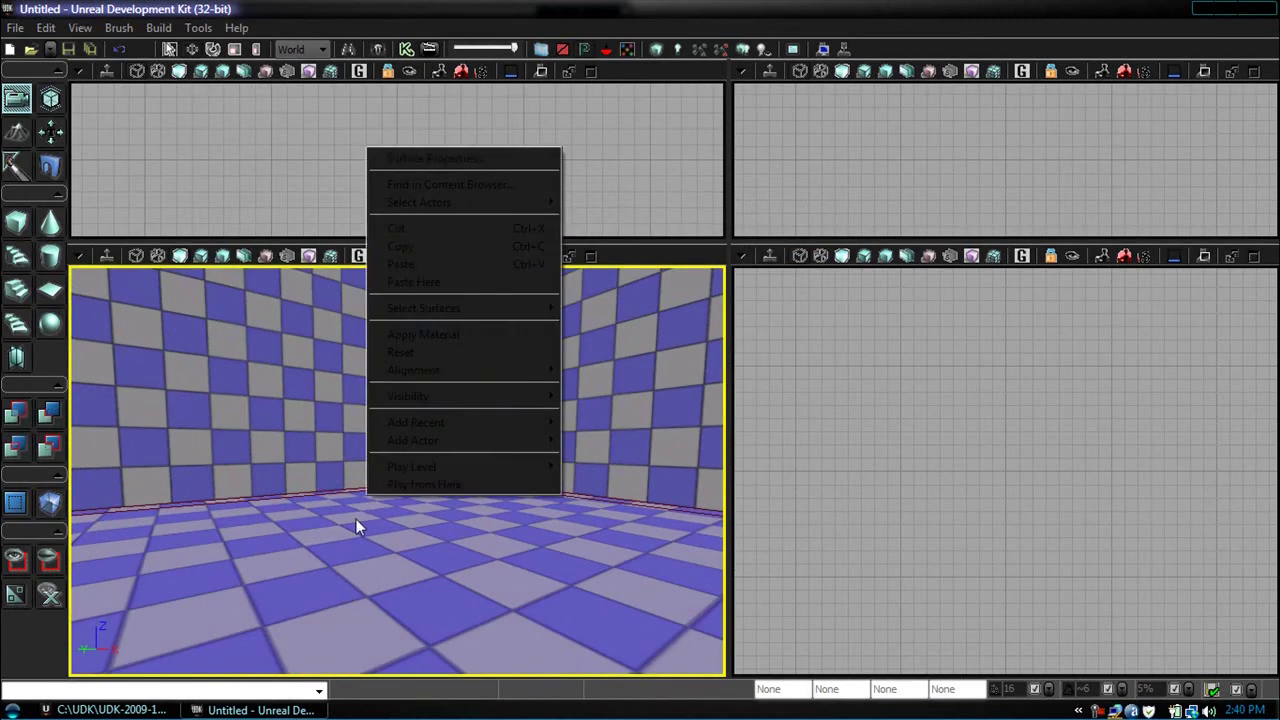
mouse_move(448, 442)
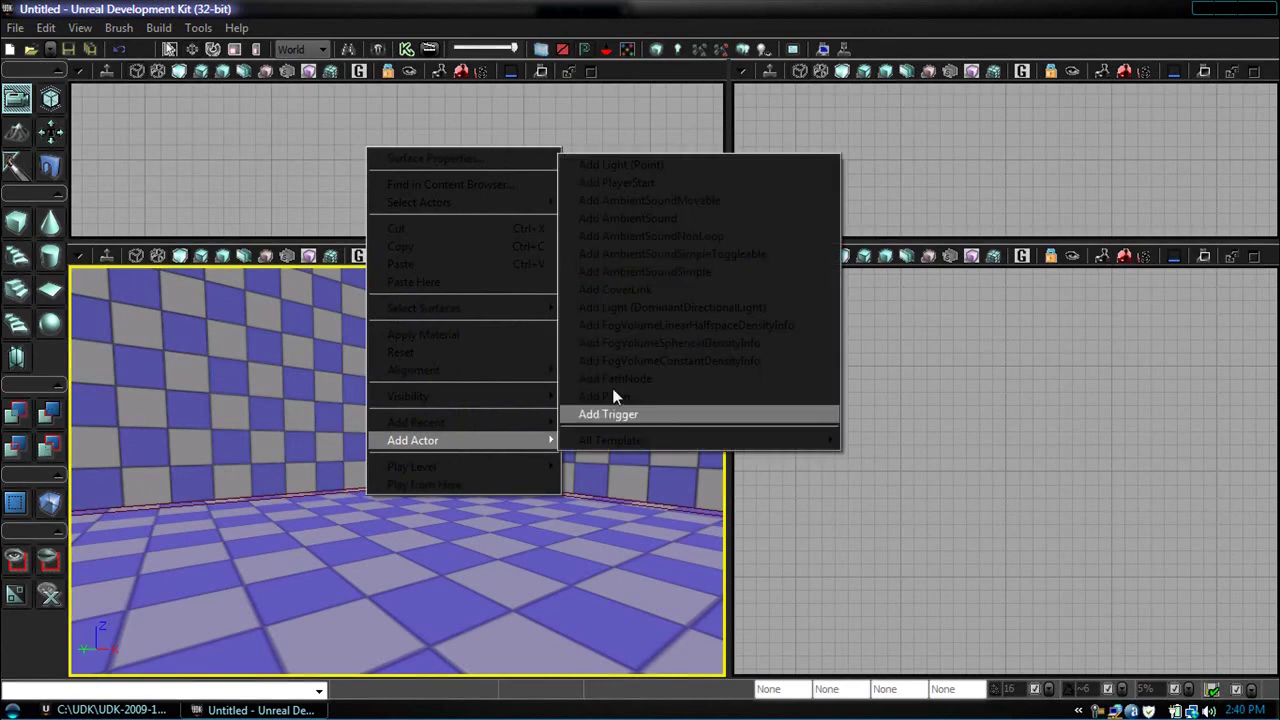
click(639, 184)
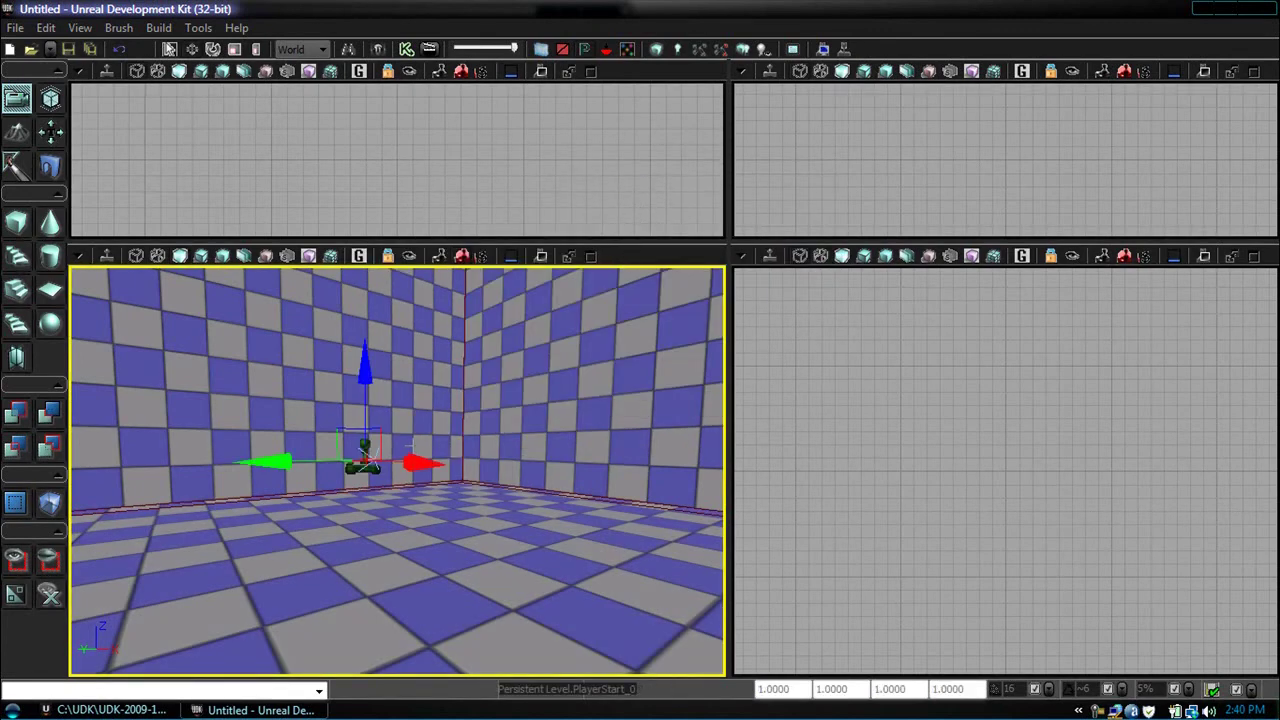
click(411, 445)
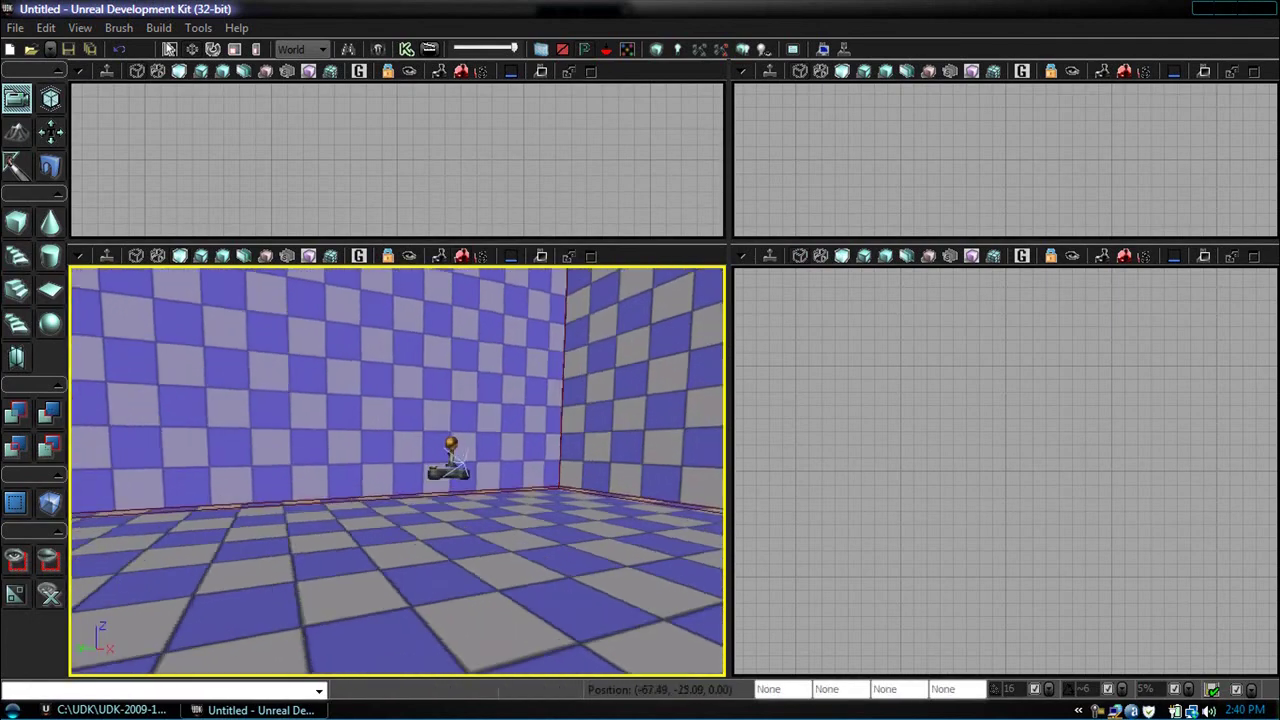